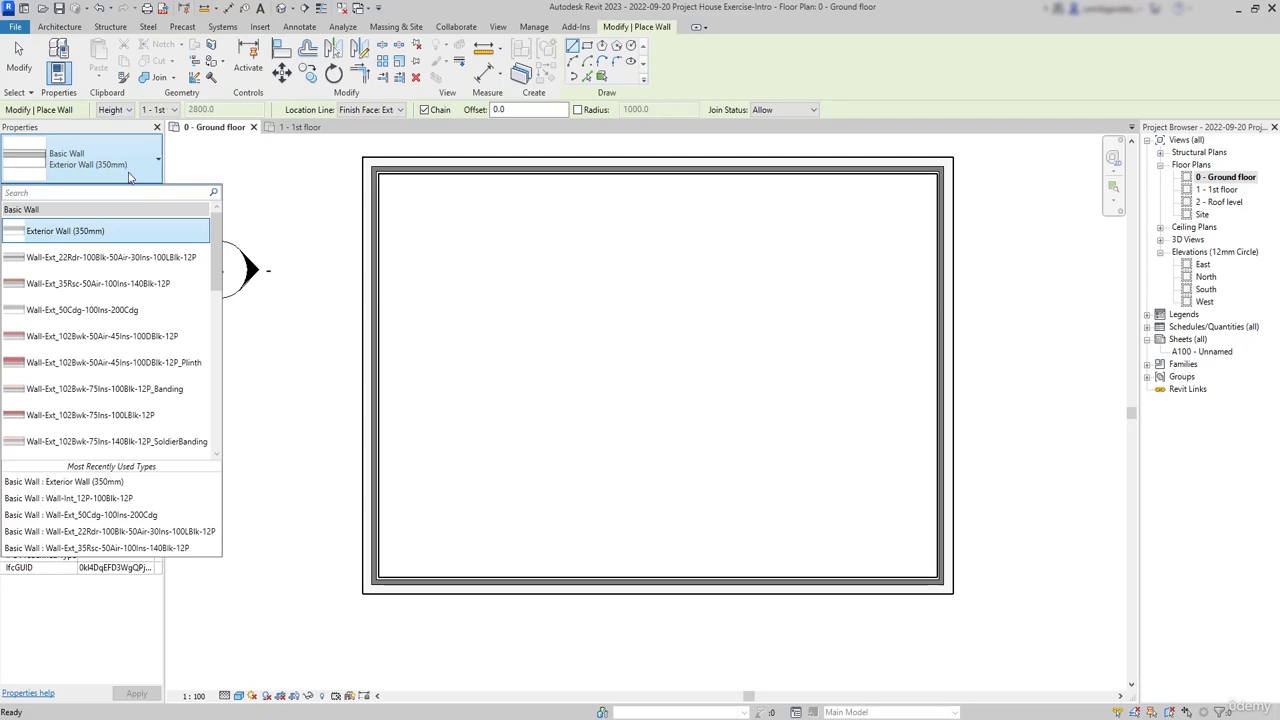
# Step: Duplicate the Wall-Int_12P-100Blk-12P wall type and name the copy Internal Wall (125mm)
pyautogui.moveTo(220, 273); pyautogui.dragTo(222, 322)
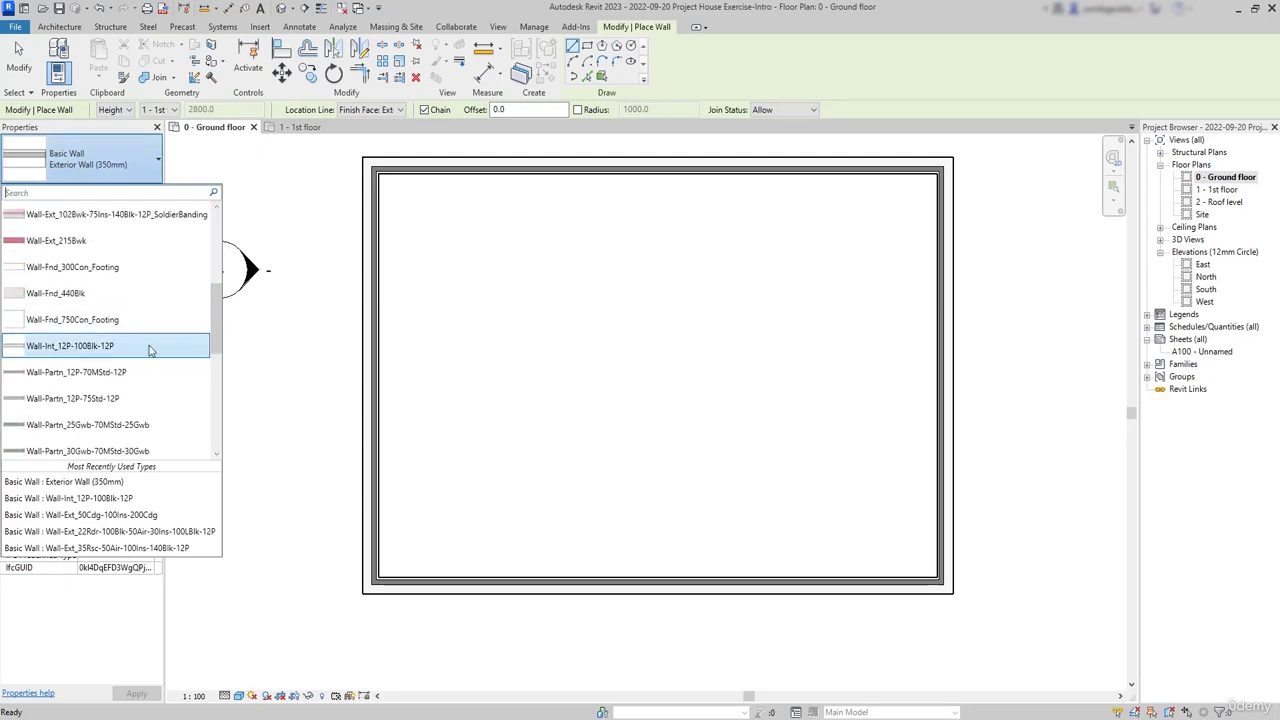
pyautogui.click(90, 346)
pyautogui.click(136, 191)
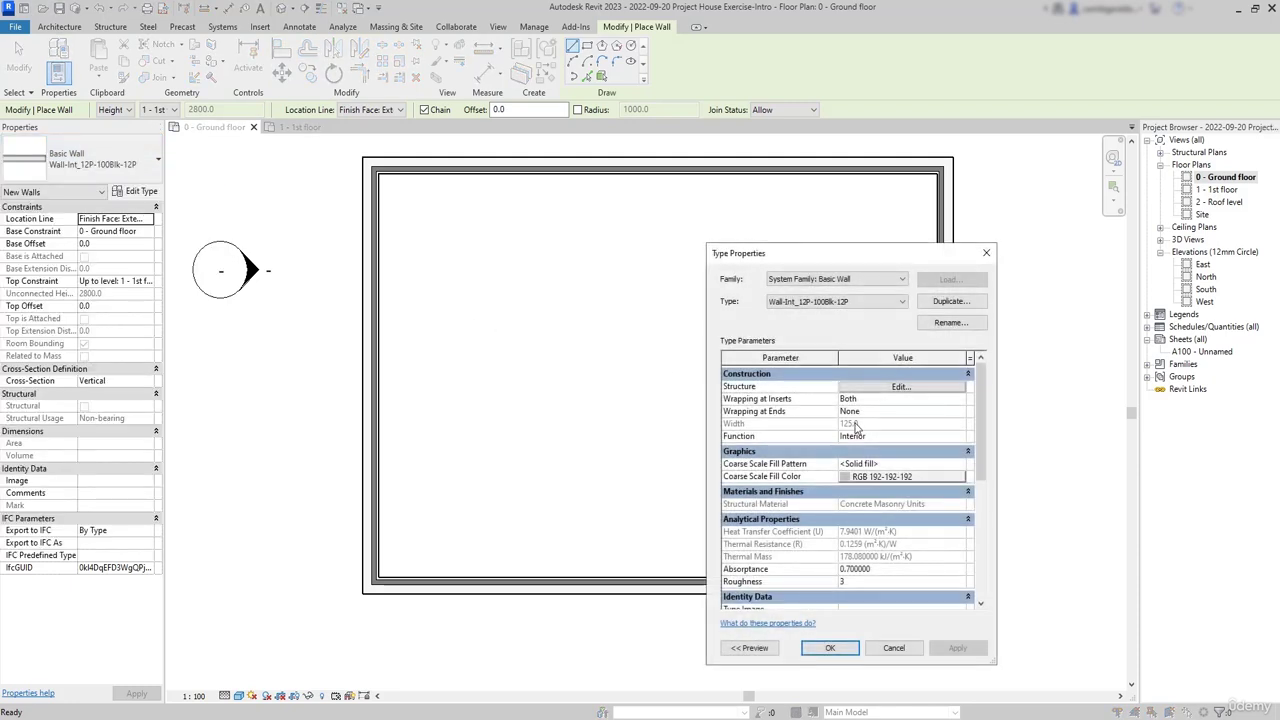
pyautogui.click(949, 302)
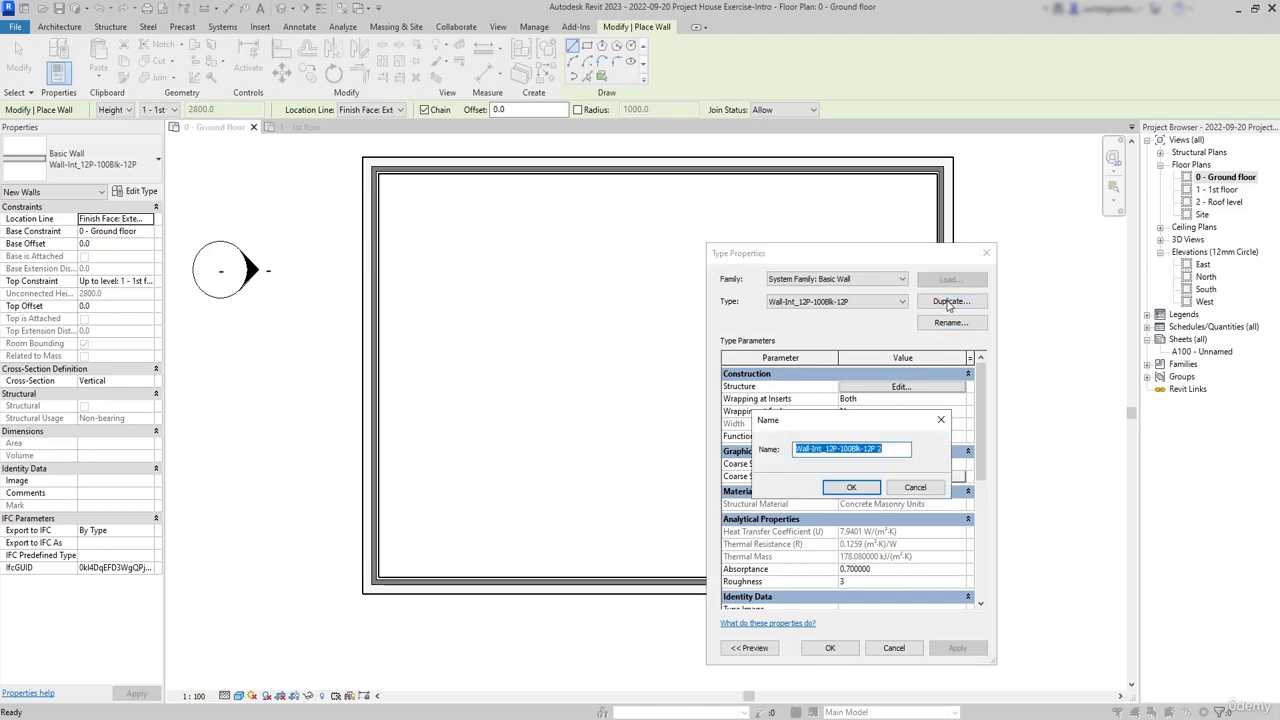
pyautogui.write('Internal Wall (125mm')
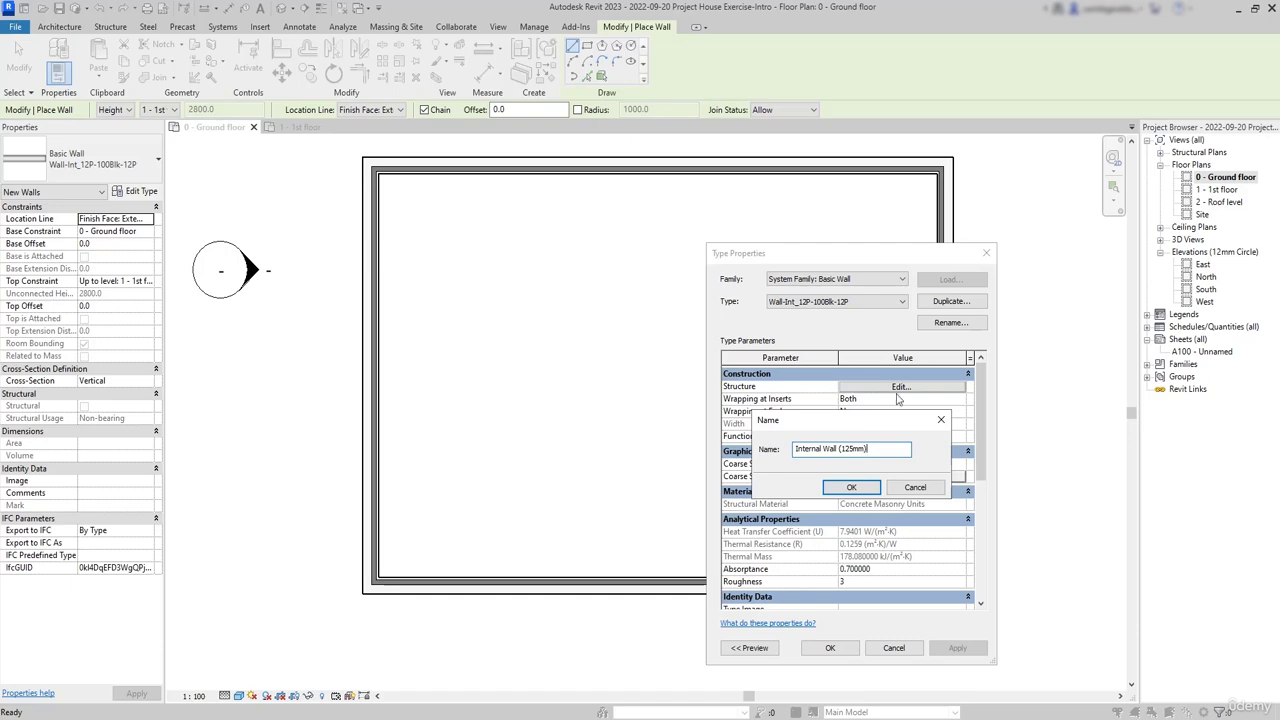
pyautogui.click(864, 490)
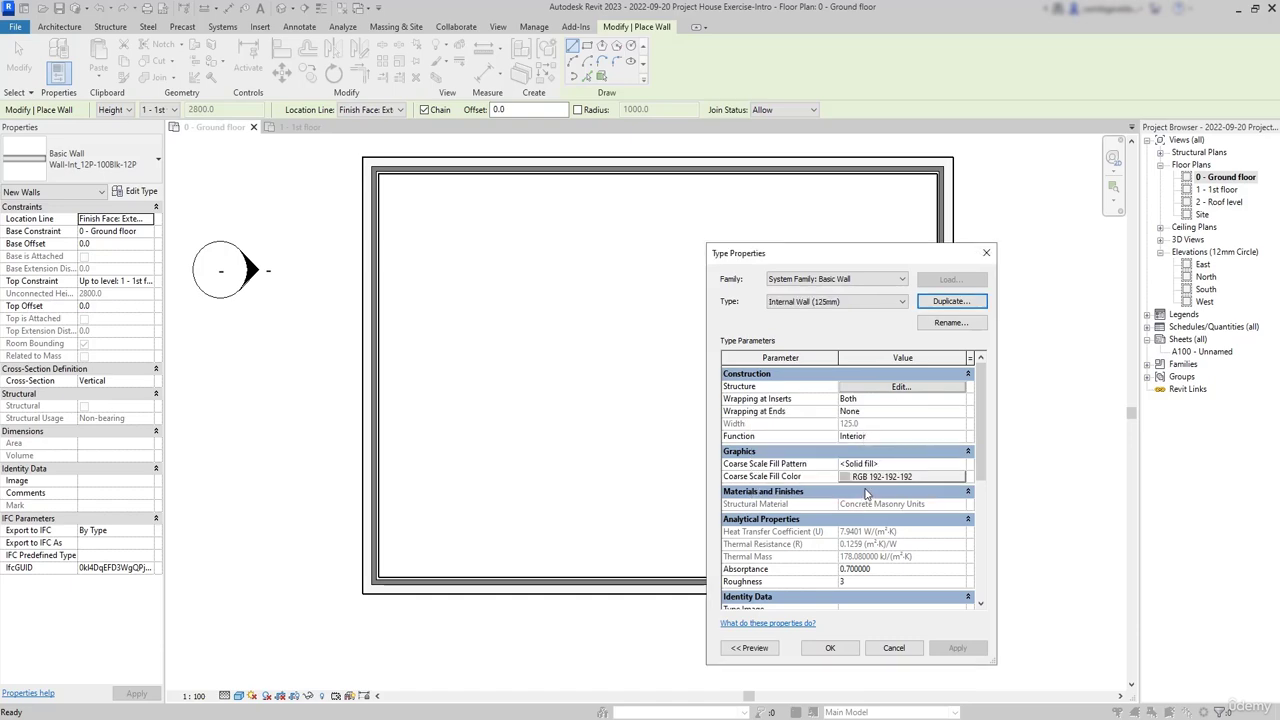
pyautogui.click(845, 649)
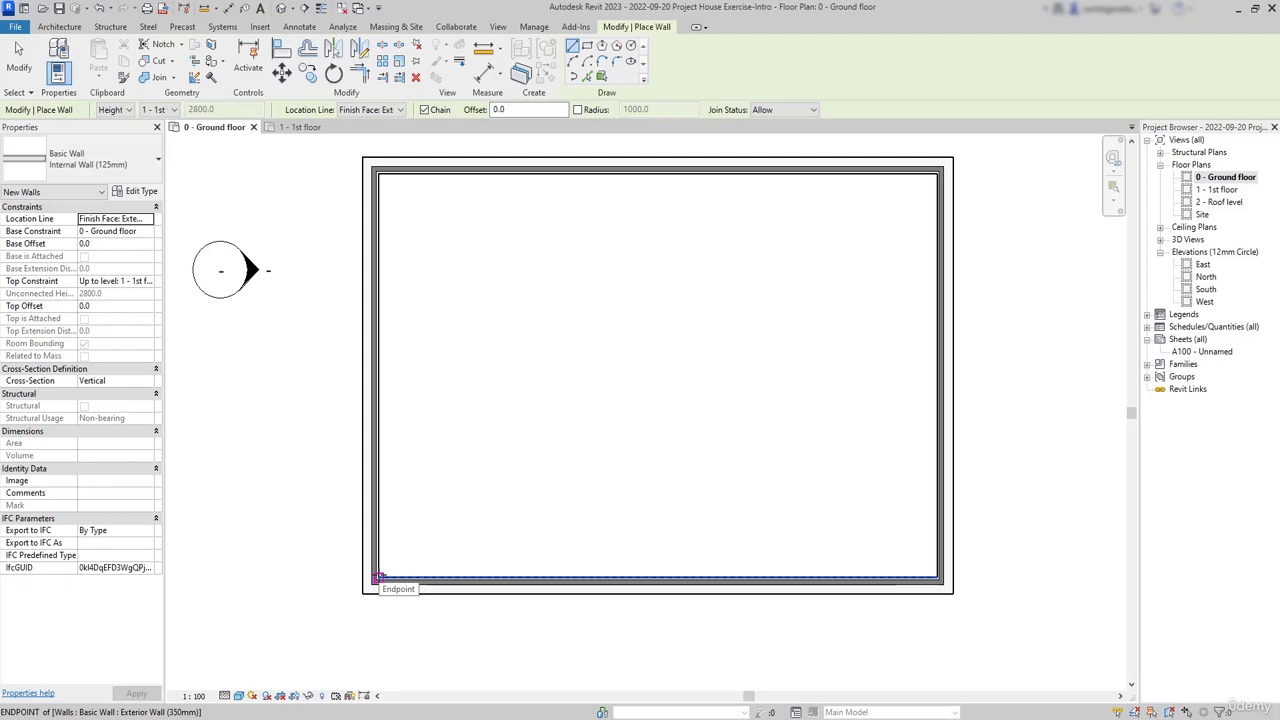
# Step: Draw a vertical internal wall 3600 mm long from the lower exterior wall, starting 2500 mm from the building's lower-left inside corner
pyautogui.click(378, 578)
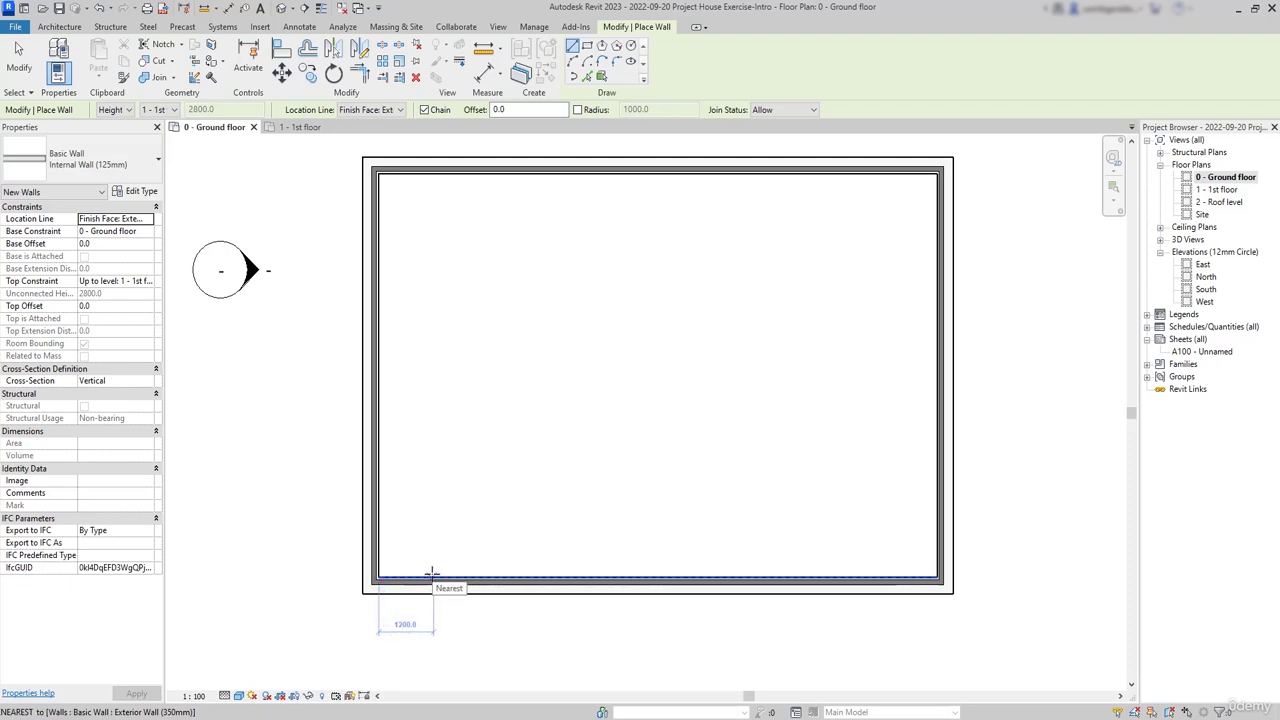
pyautogui.write('2')
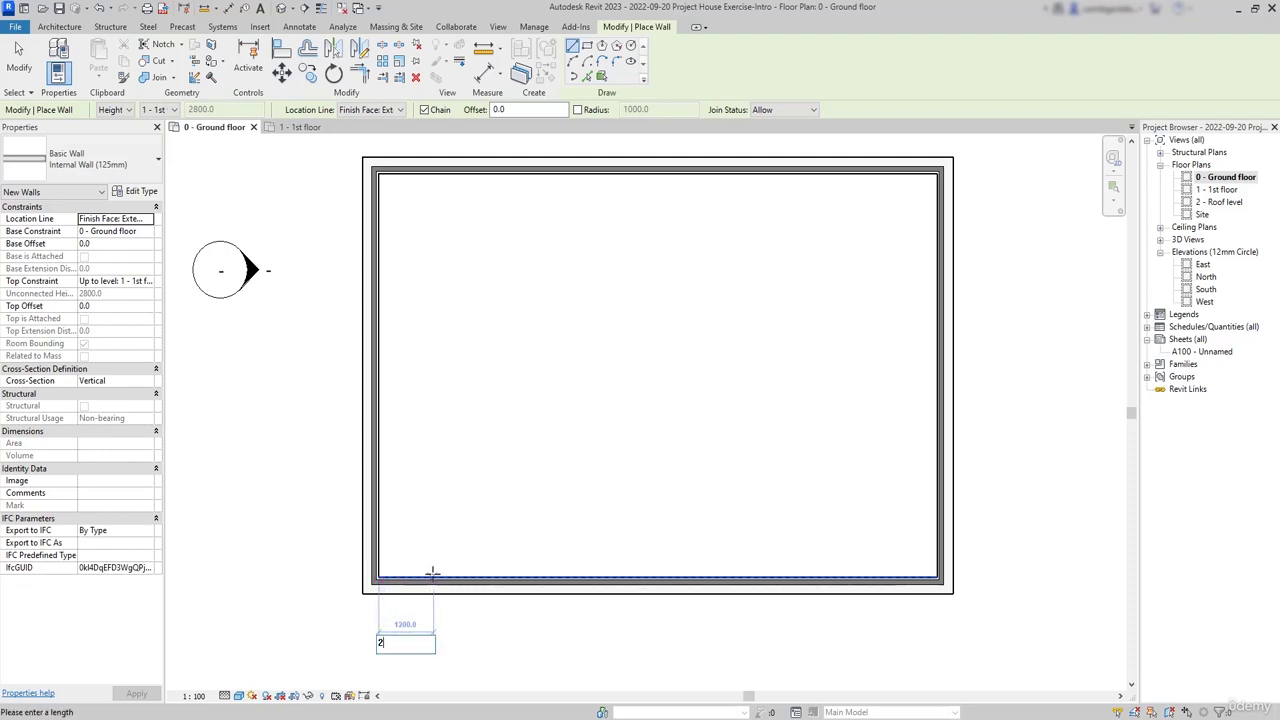
pyautogui.write('500')
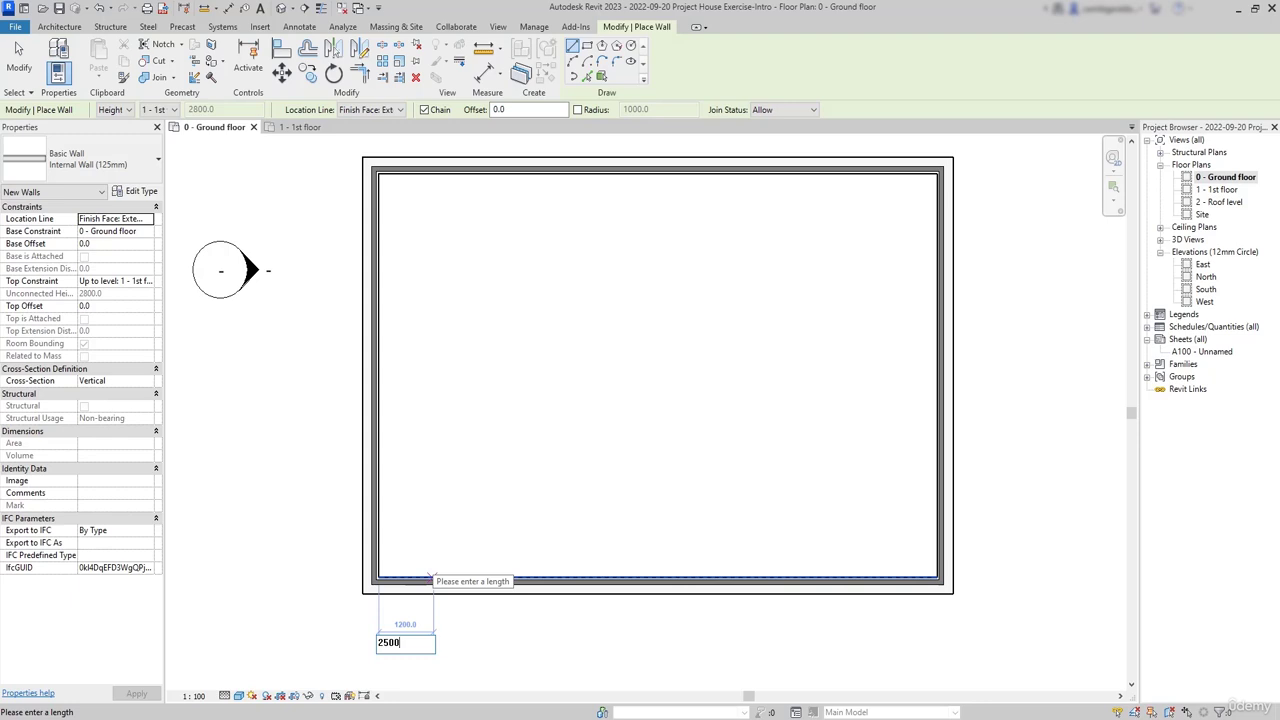
pyautogui.press('Return')
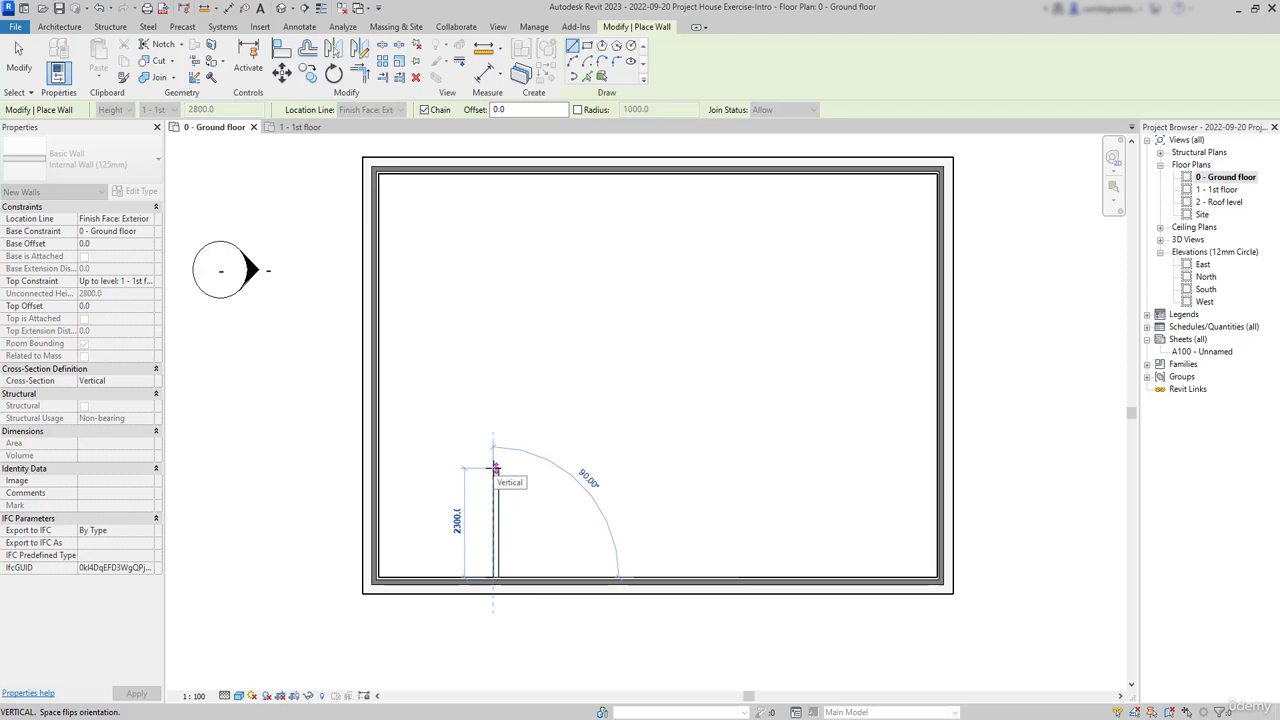
pyautogui.write('36')
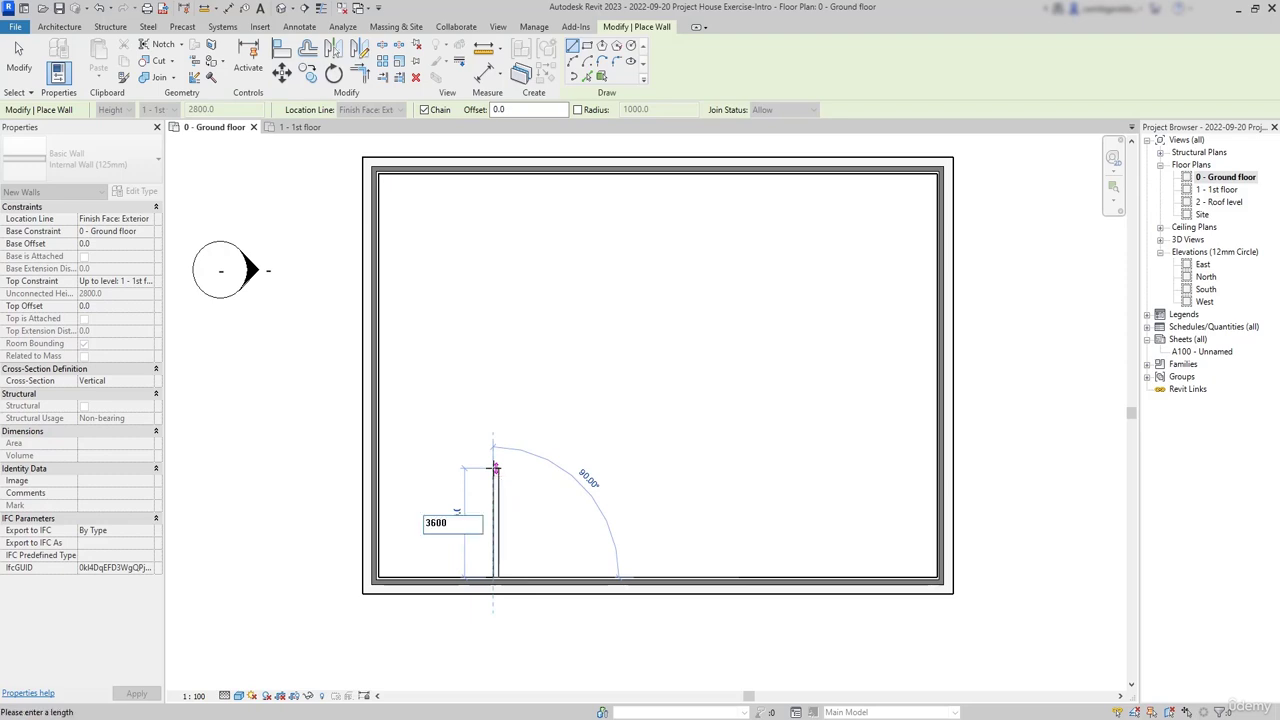
pyautogui.write('00')
pyautogui.press('Return')
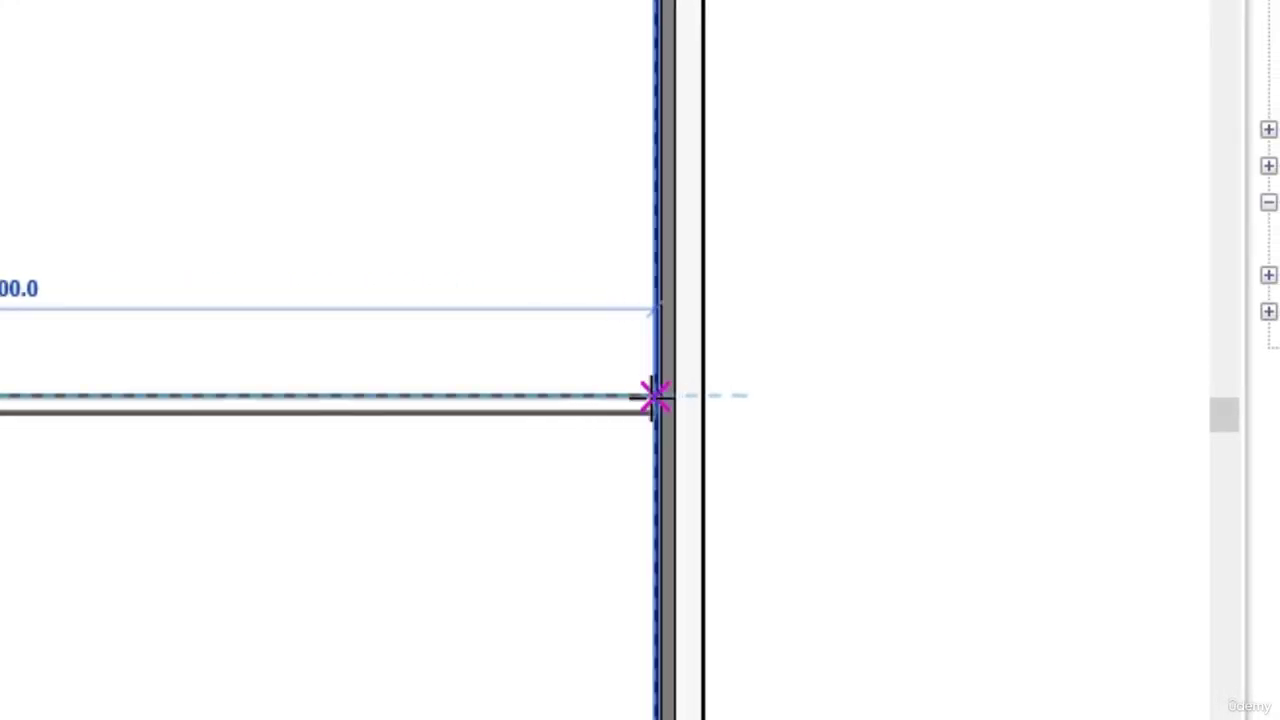
# Step: Continue the internal wall horizontally from the vertical wall's upper end to the right exterior wall and finish the chain
pyautogui.click(655, 398)
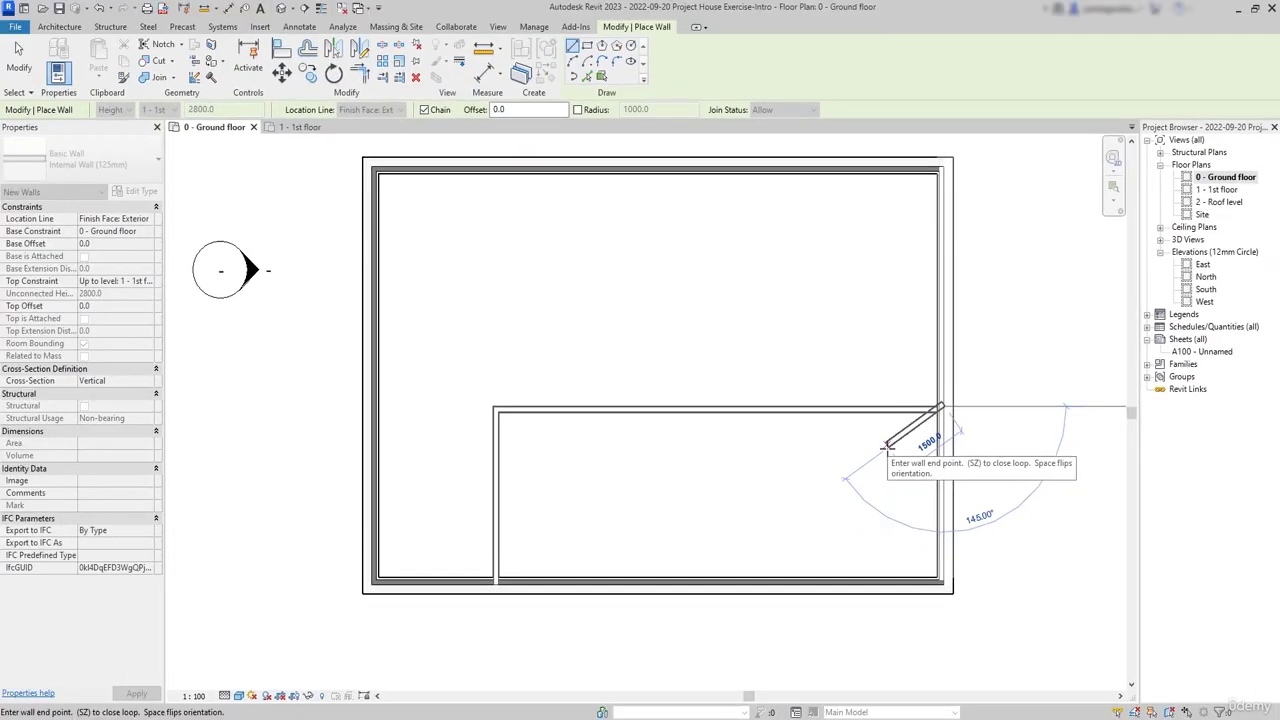
pyautogui.press('Escape')
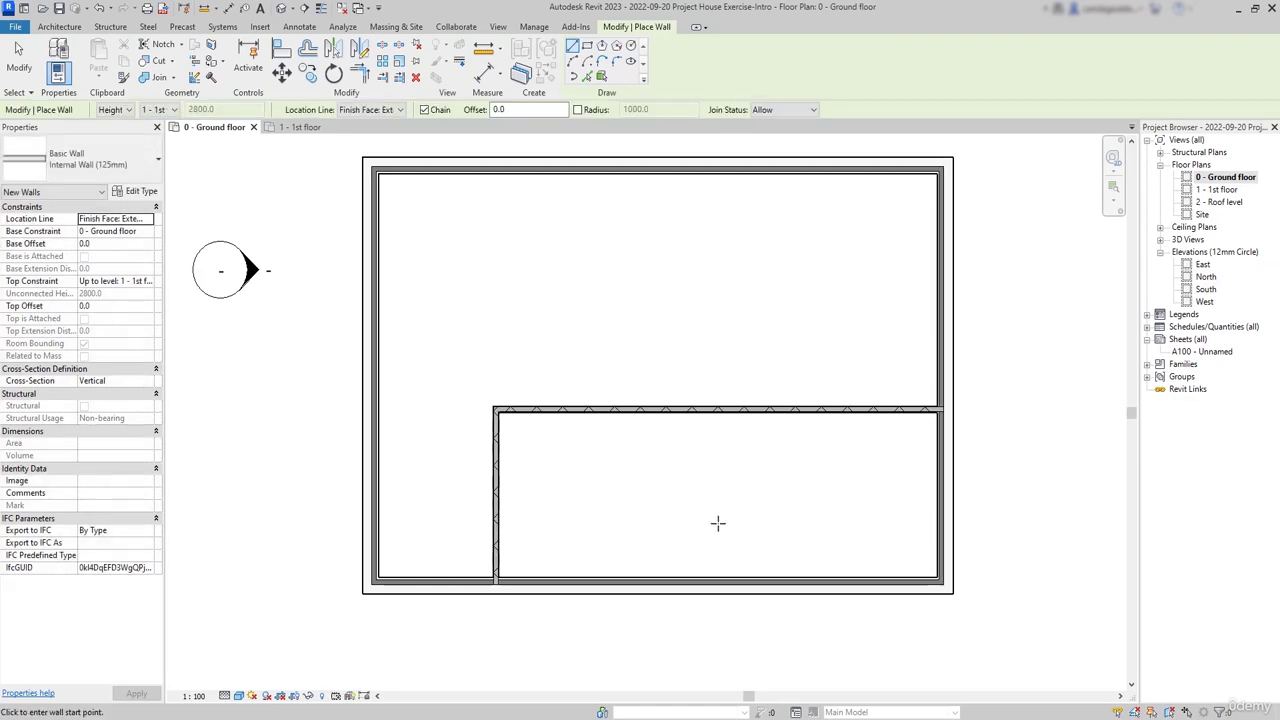
pyautogui.press('Escape')
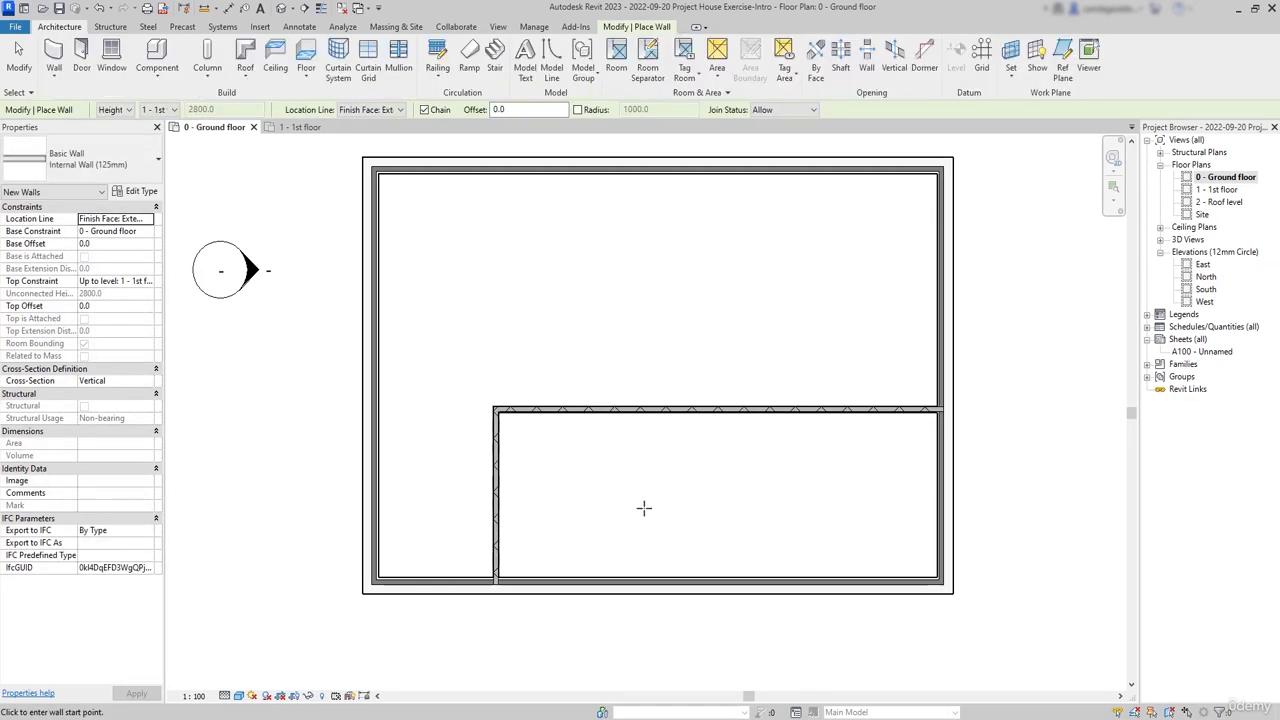
# Step: Draw a horizontal internal wall from 1200 mm above the internal walls' corner to the left exterior wall
pyautogui.click(492, 407)
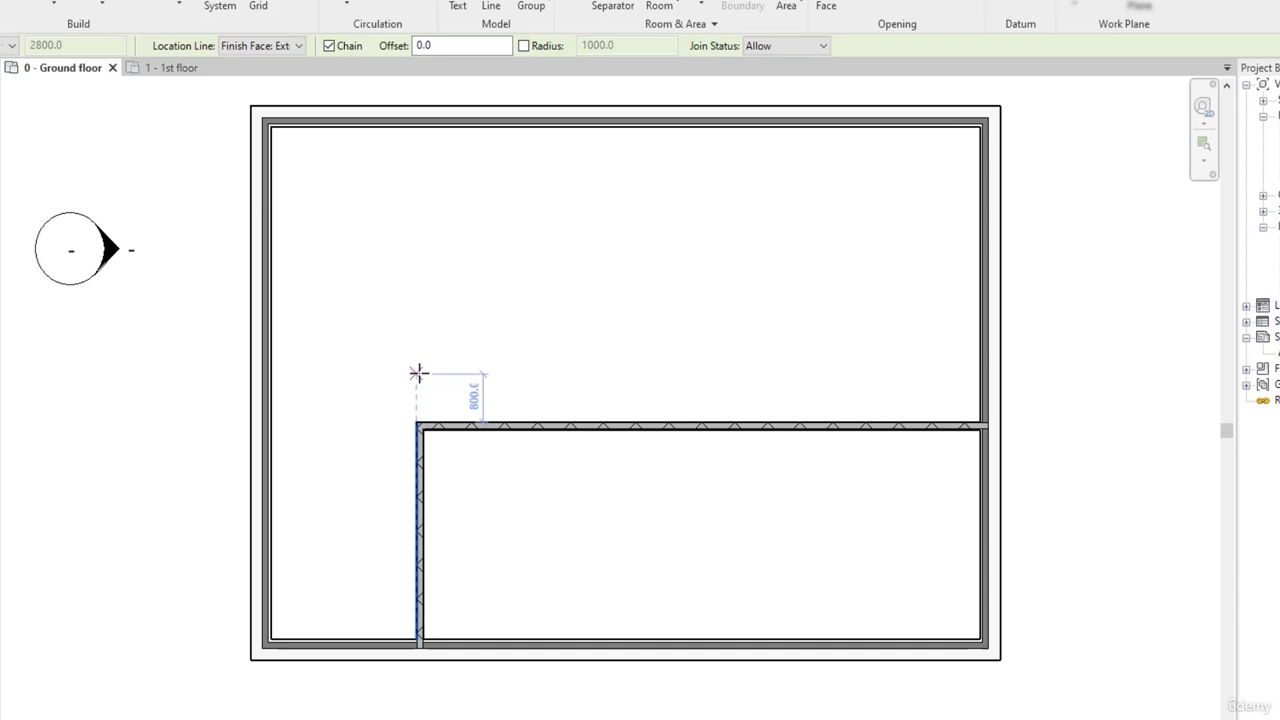
pyautogui.write('1200')
pyautogui.press('Return')
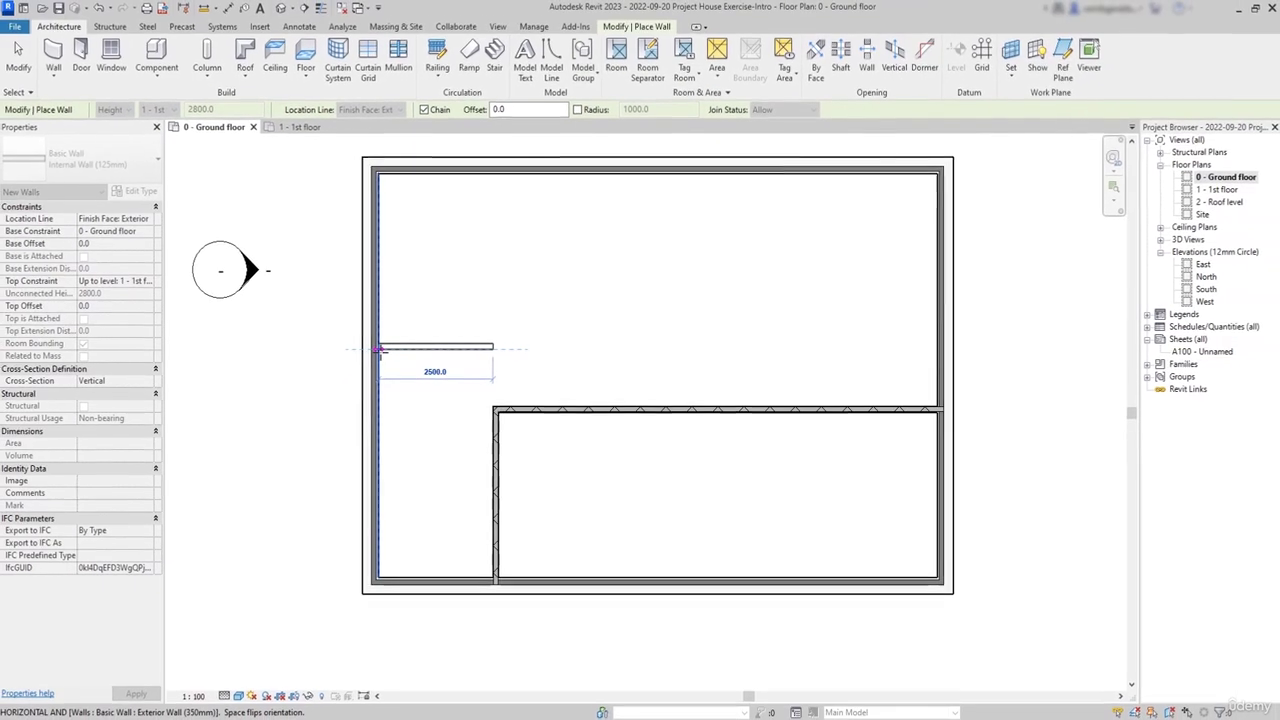
pyautogui.scroll(3, 268, 348)
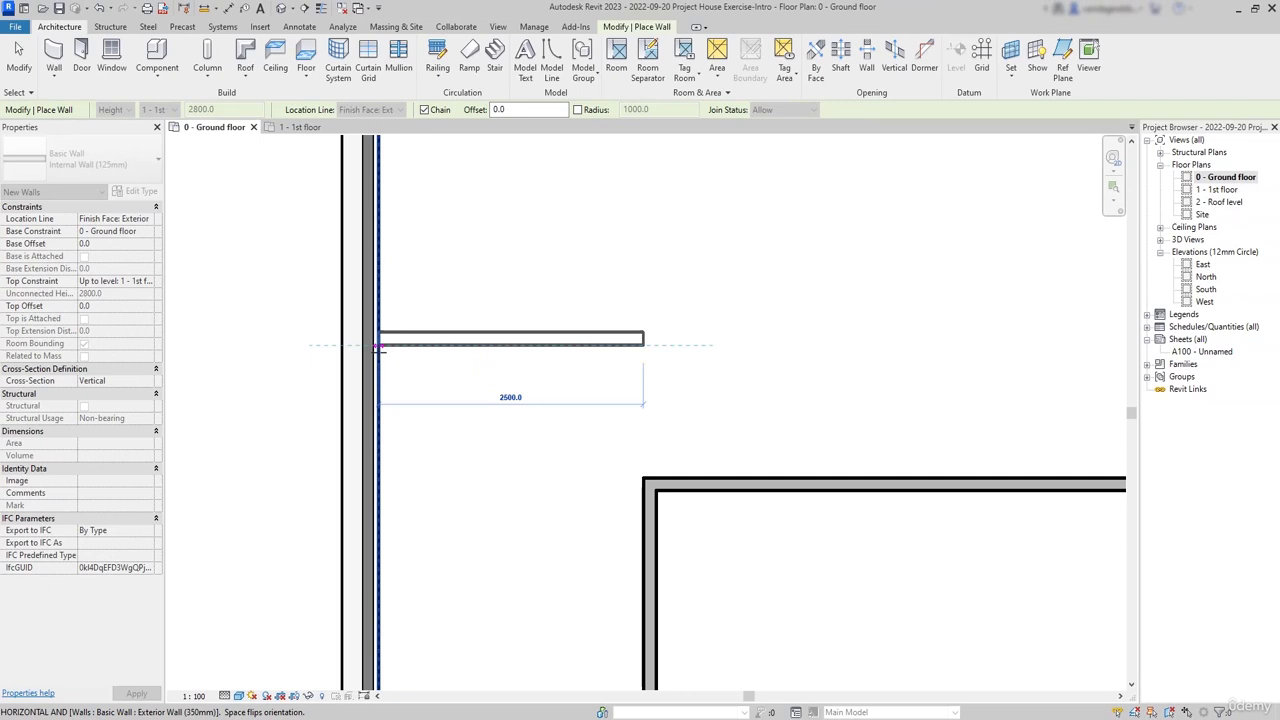
pyautogui.click(378, 347)
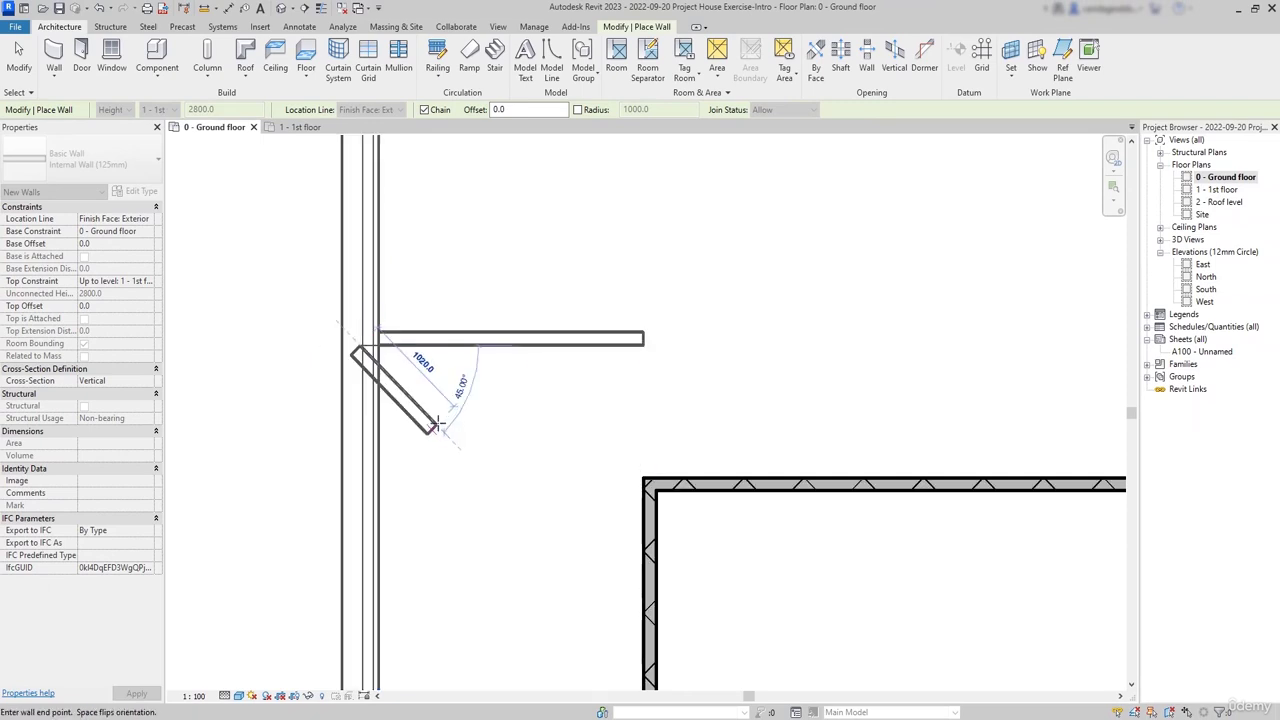
pyautogui.press('Escape')
# Step: Draw a vertical partition from the lower exterior wall to the long horizontal internal wall, 4150 mm right of the existing vertical wall
pyautogui.scroll(-5, 438, 425)
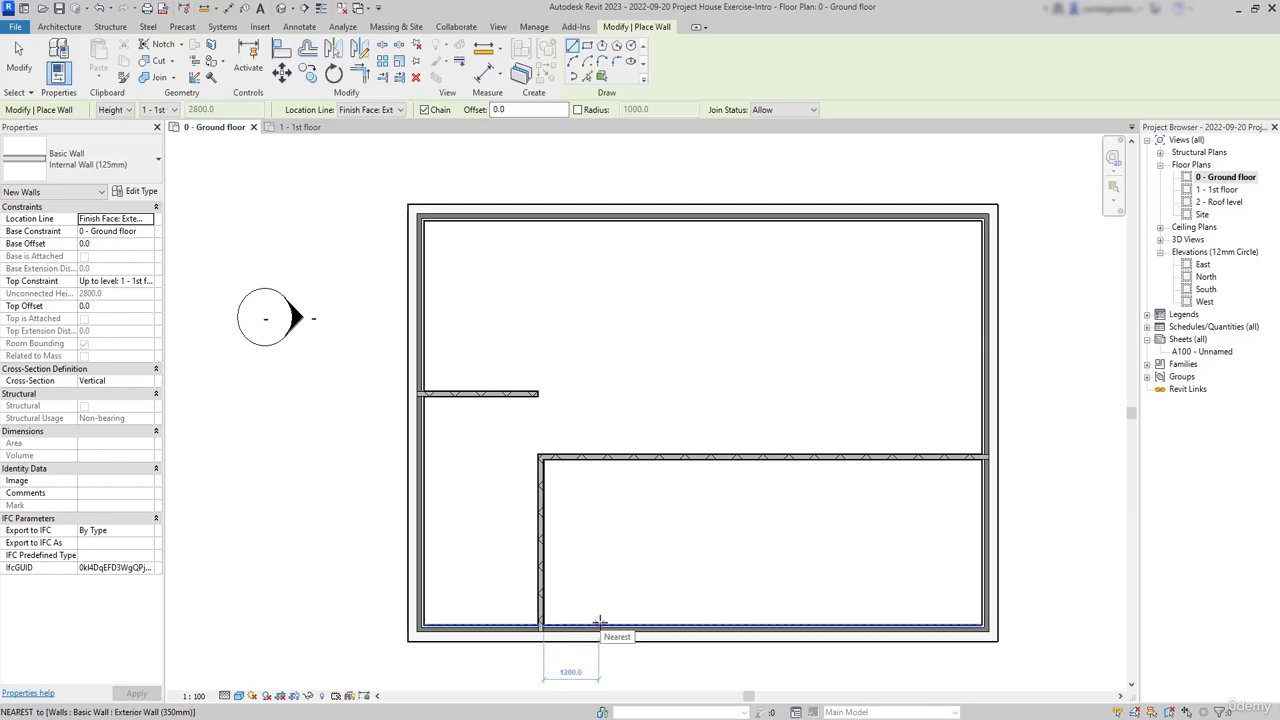
pyautogui.write('4150')
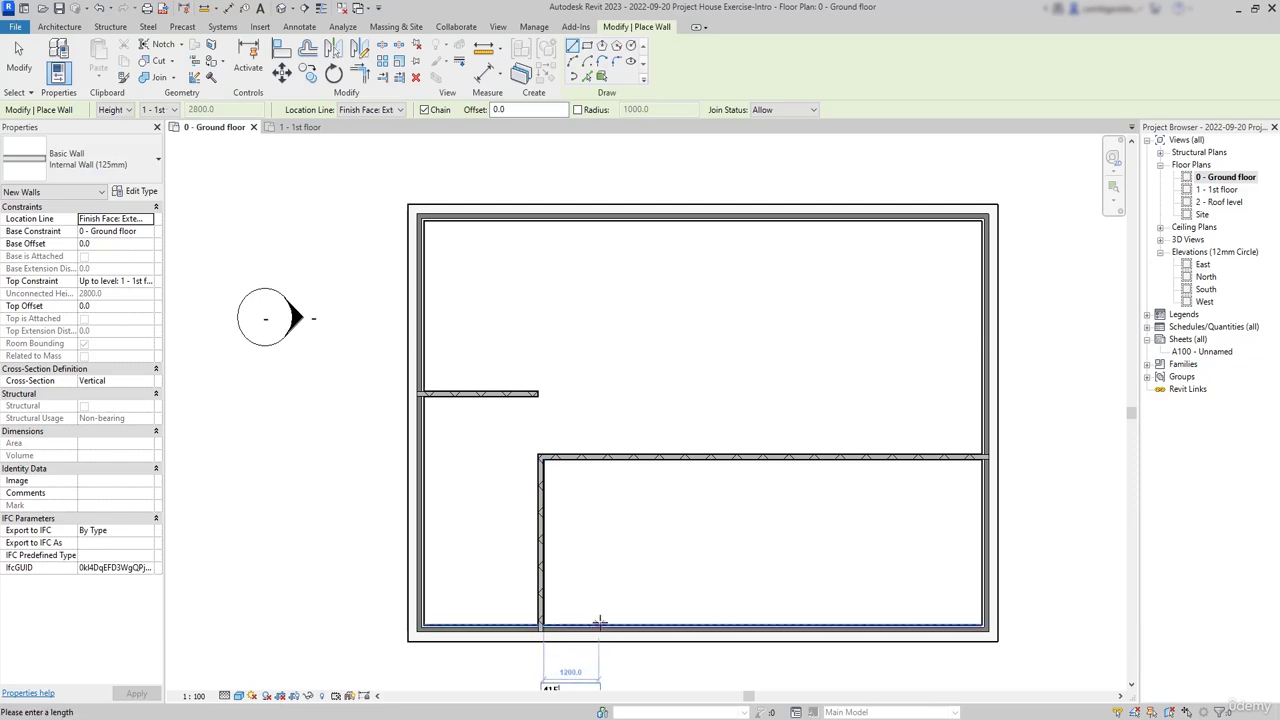
pyautogui.press('Return')
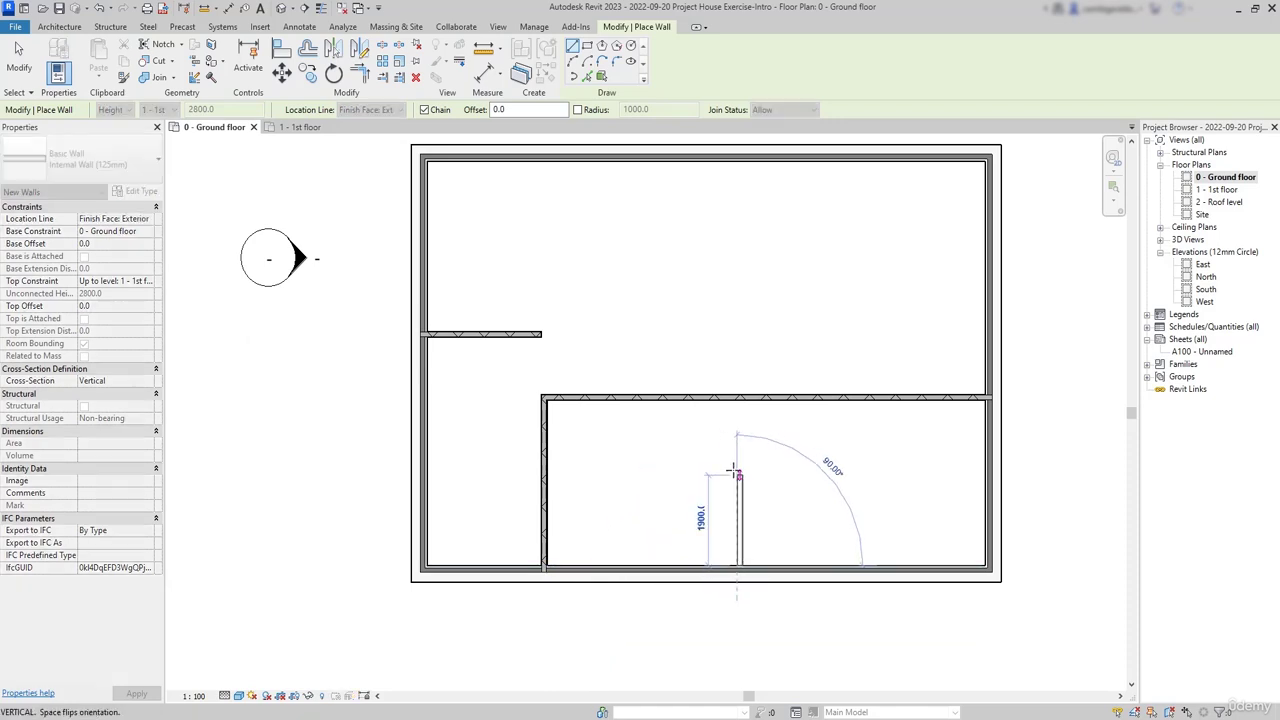
pyautogui.scroll(1, 736, 470)
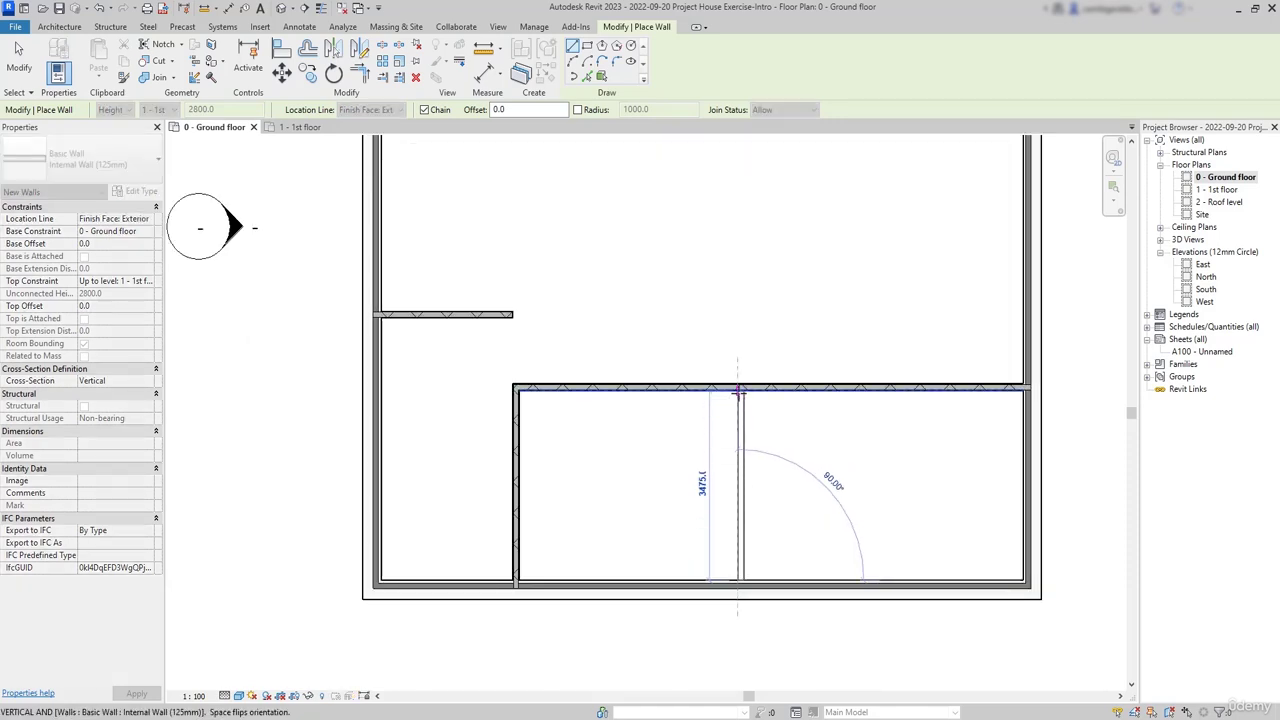
pyautogui.click(738, 389)
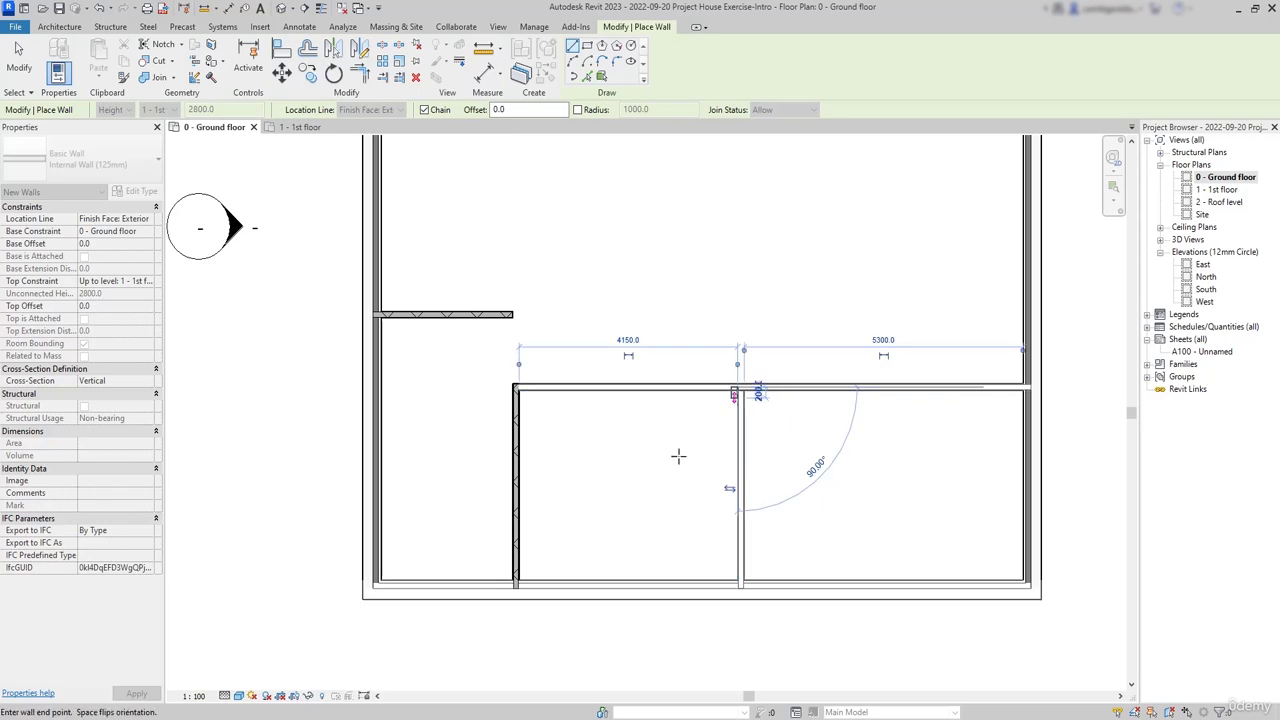
pyautogui.press('Escape')
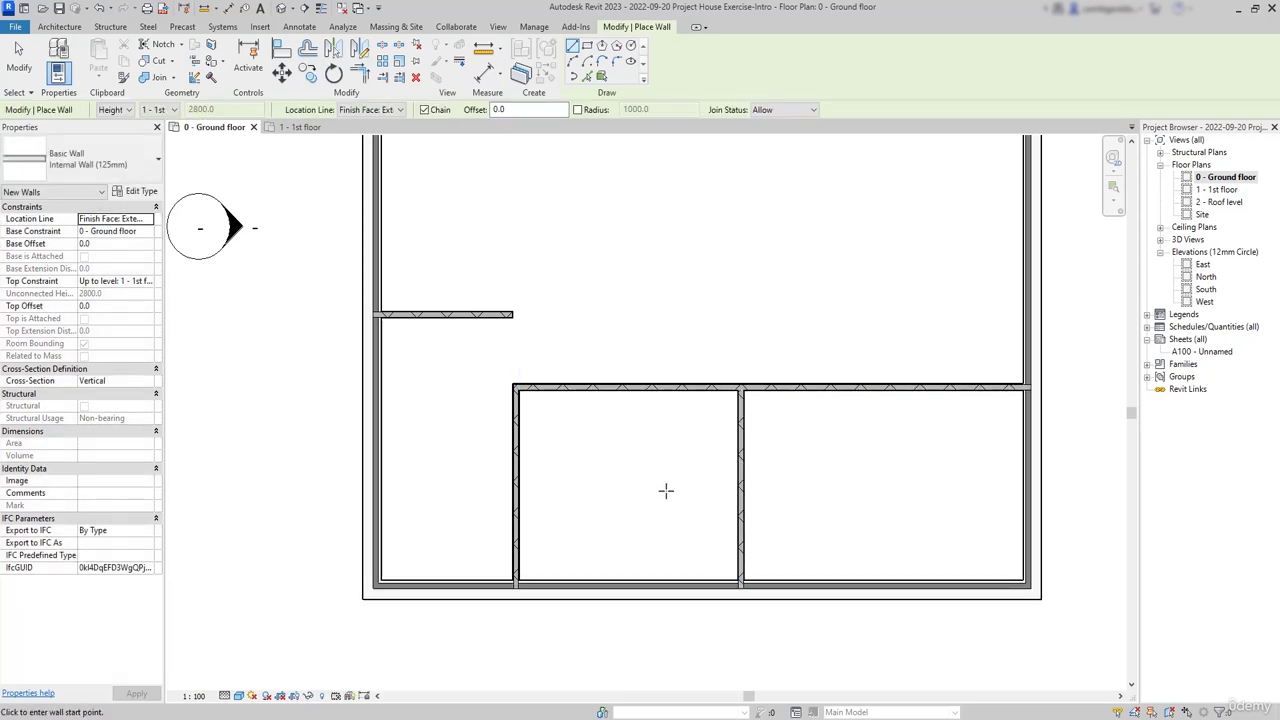
# Step: Draw an orthogonally constrained wall from the partition's intersection with the long horizontal wall up to the upper exterior wall
pyautogui.moveTo(666, 491); pyautogui.dragTo(617, 549, button='middle')
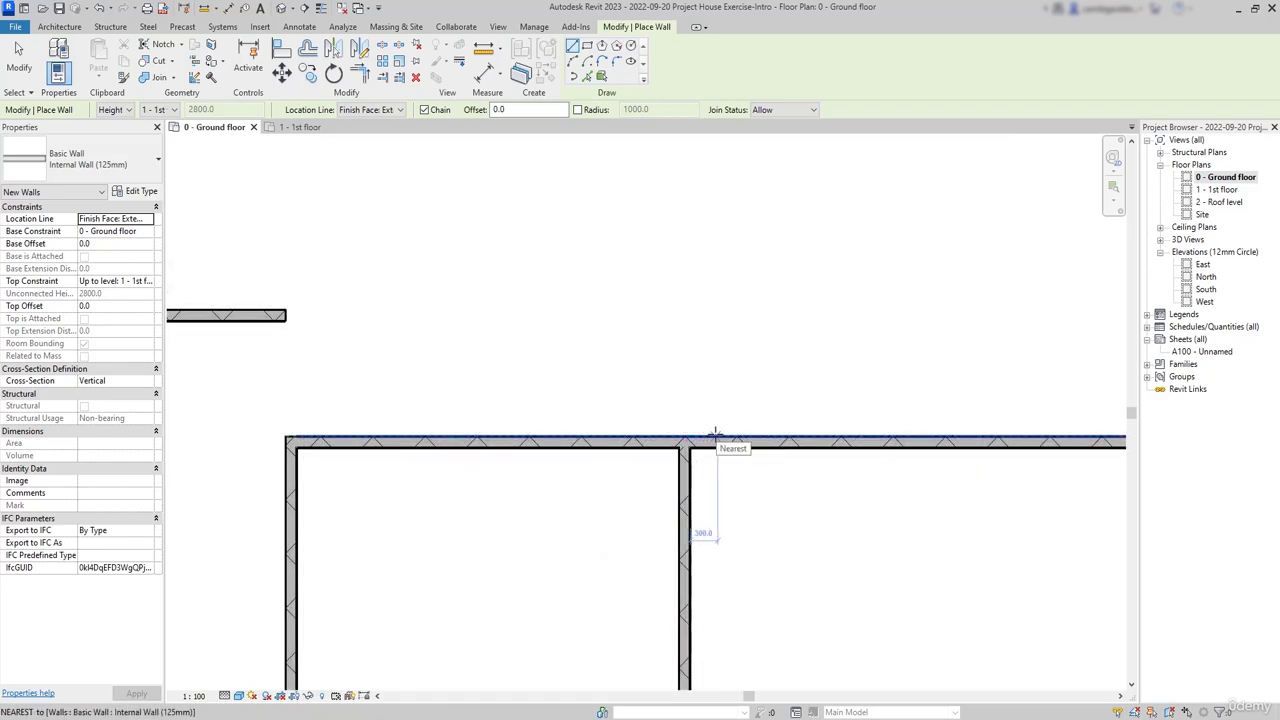
pyautogui.click(678, 437)
pyautogui.scroll(-3, 678, 437)
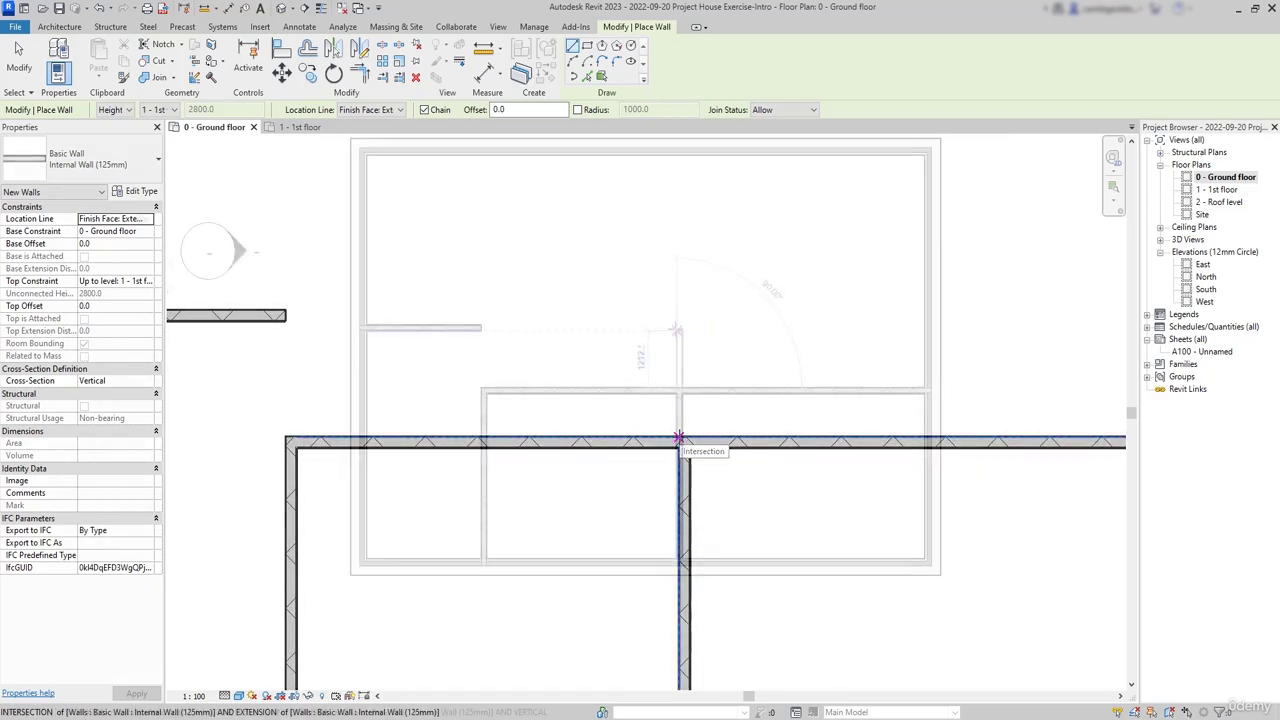
pyautogui.press('shift')
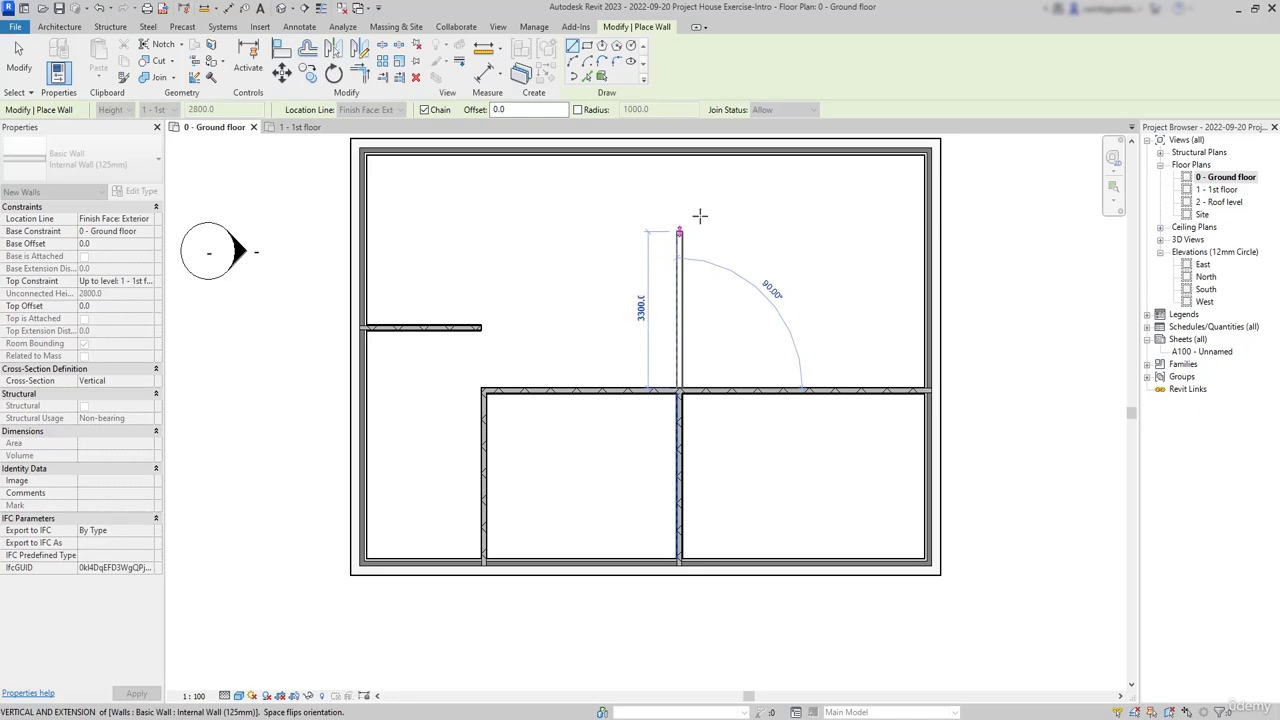
pyautogui.click(686, 152)
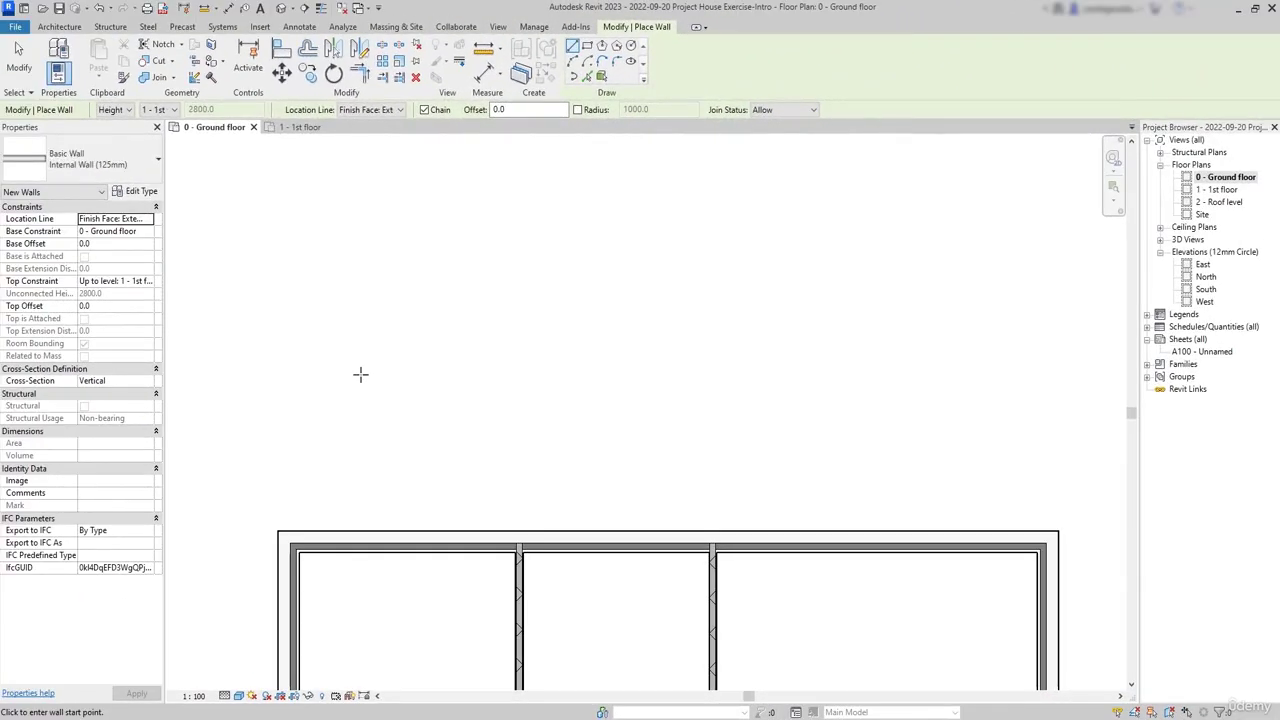
# Step: Try drawing a horizontally constrained trial wall in the empty area above the building
pyautogui.click(361, 374)
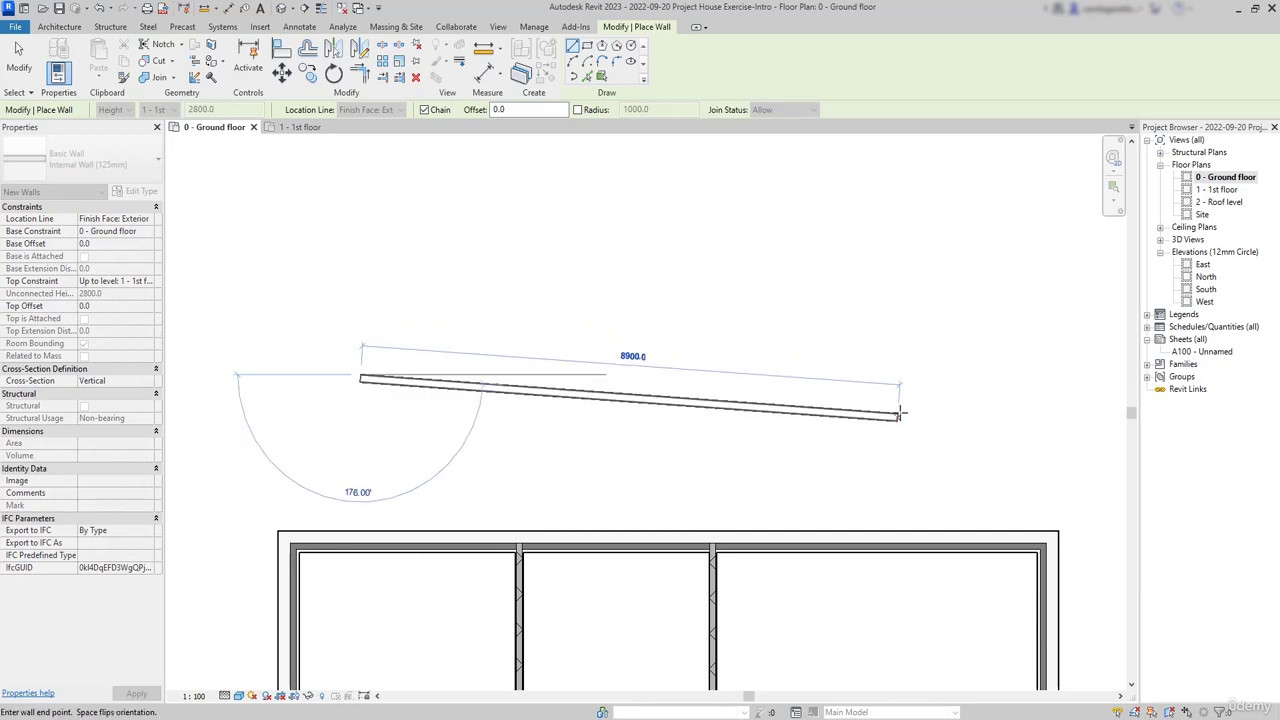
pyautogui.press('shift')
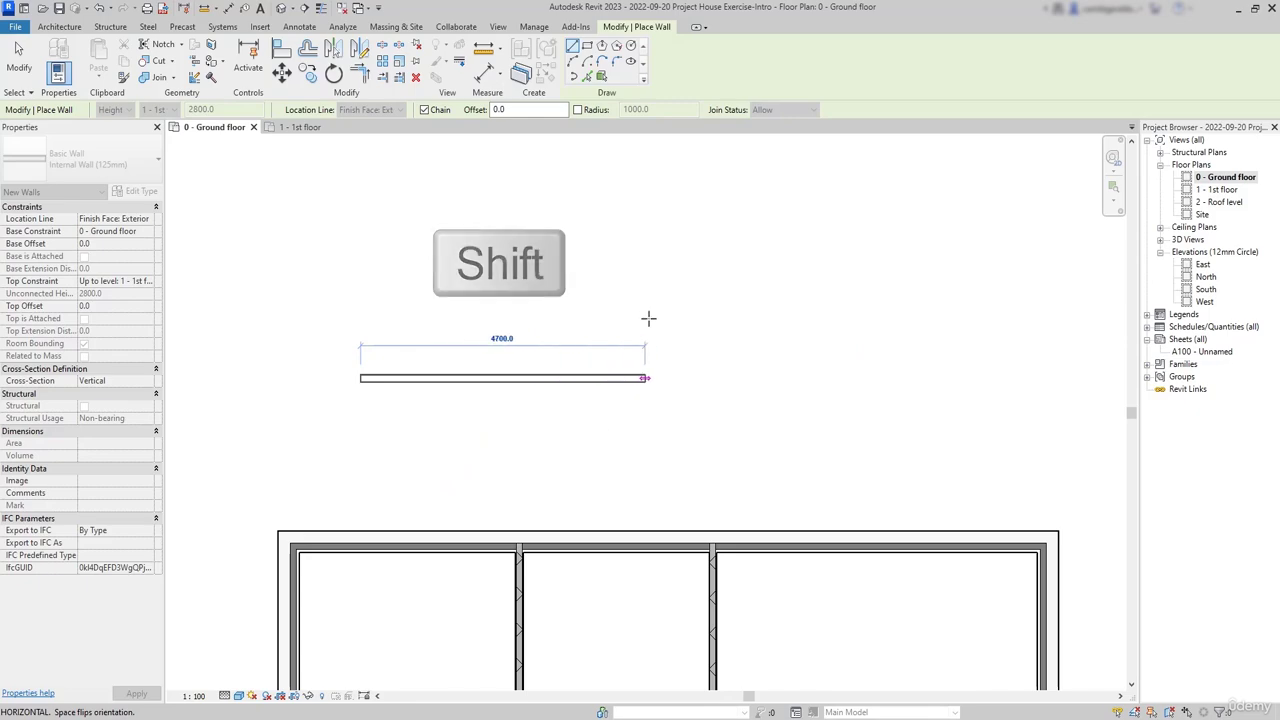
pyautogui.click(703, 376)
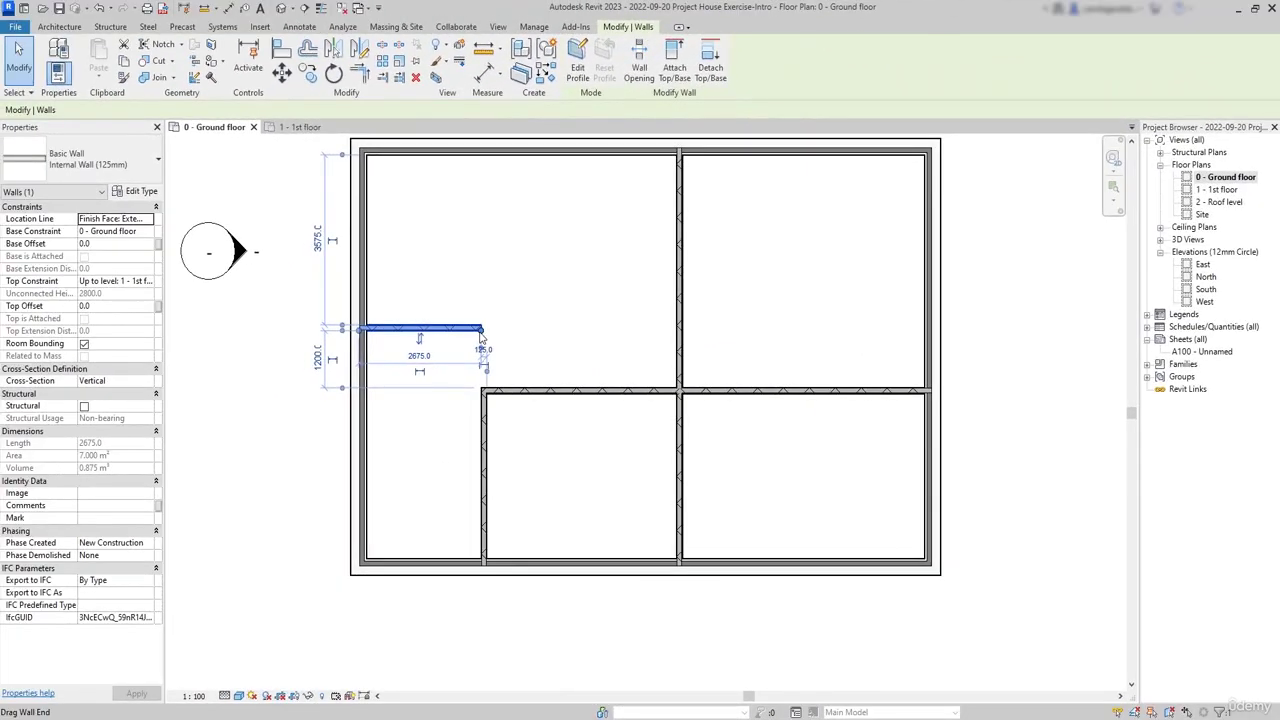
# Step: Extend the free end of the short horizontal internal wall to meet the upper vertical partition
pyautogui.scroll(2, 474, 355)
pyautogui.moveTo(565, 335); pyautogui.dragTo(555, 410, button='middle')
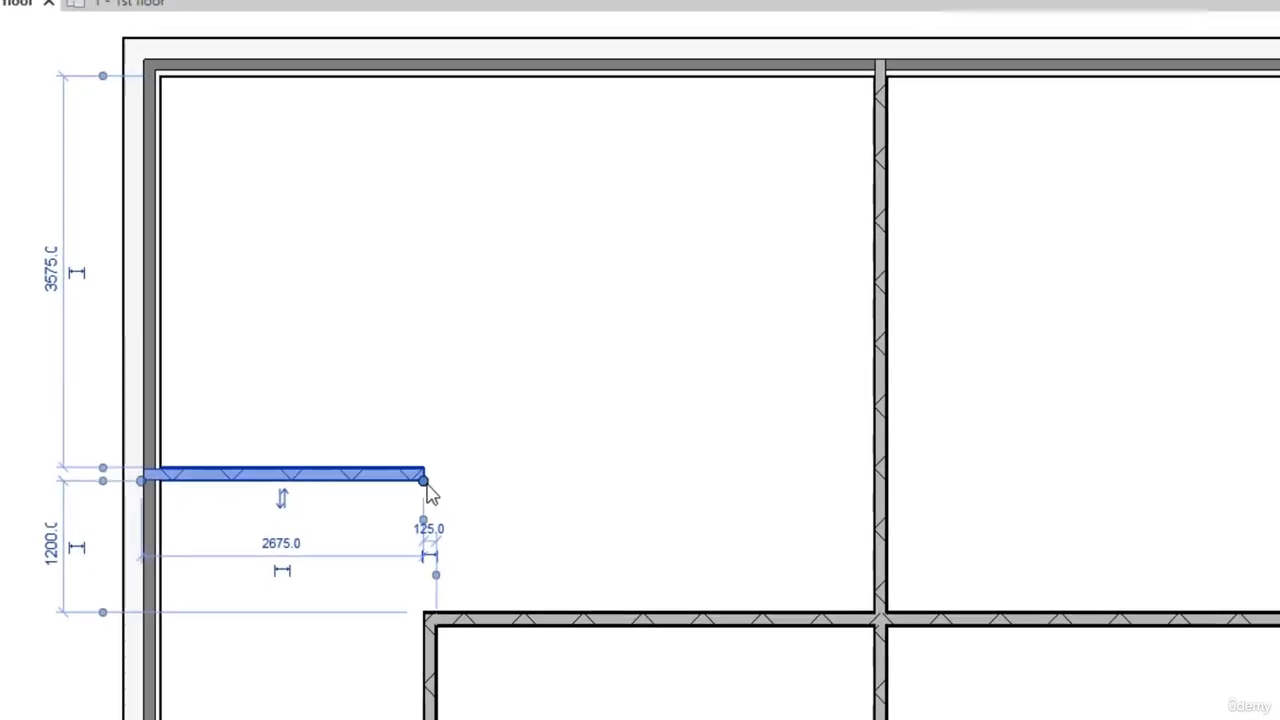
pyautogui.moveTo(424, 491); pyautogui.dragTo(889, 492)
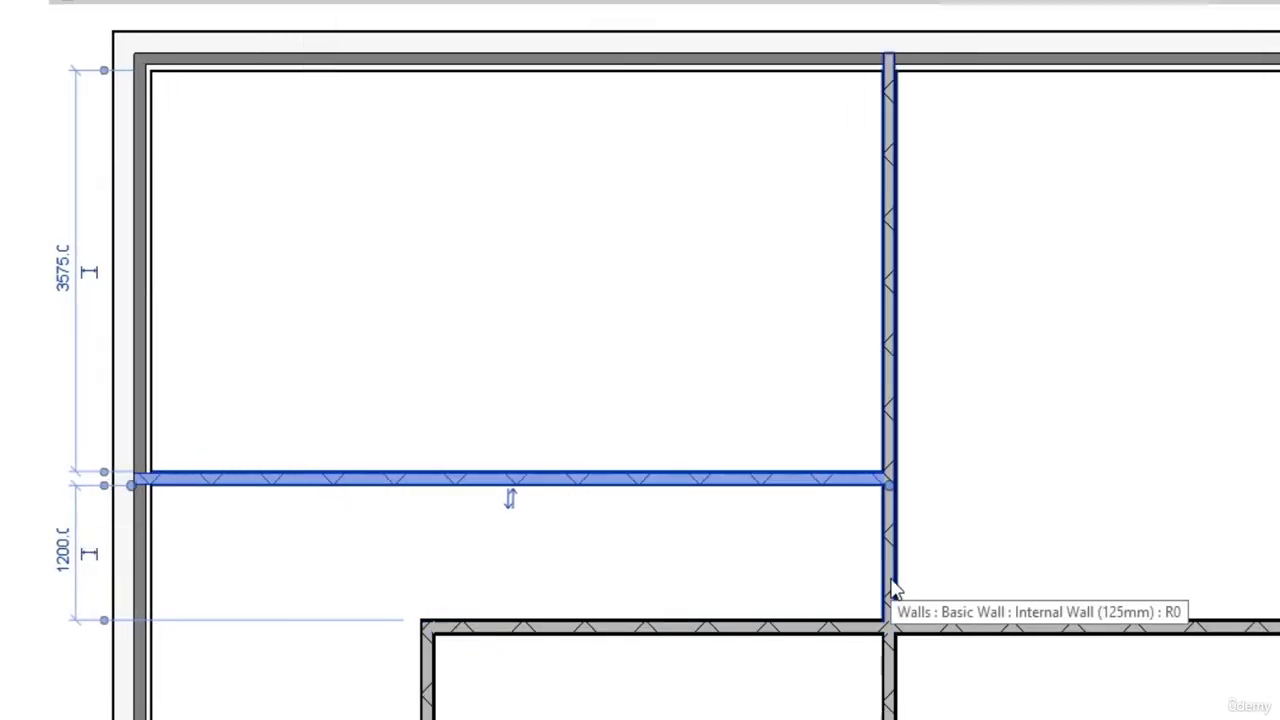
# Step: Shorten the upper vertical partition so its lower end stops at the short horizontal internal wall
pyautogui.click(893, 590)
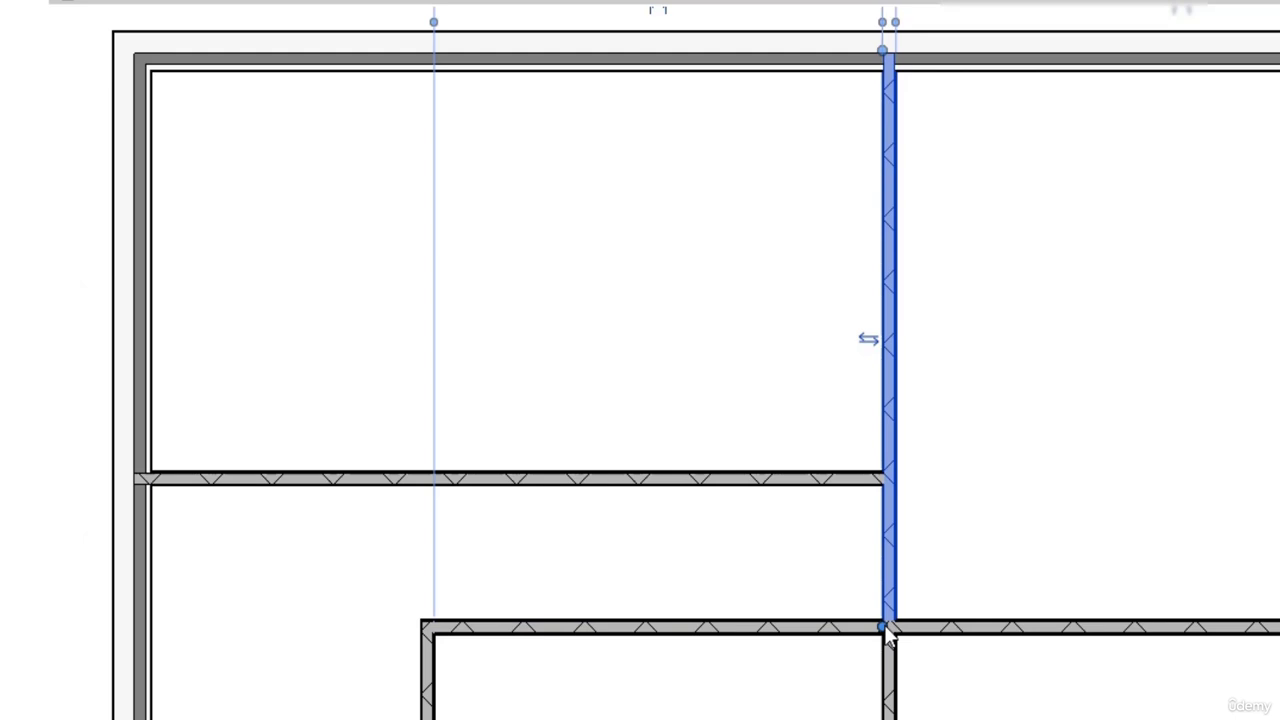
pyautogui.moveTo(886, 630); pyautogui.dragTo(883, 480)
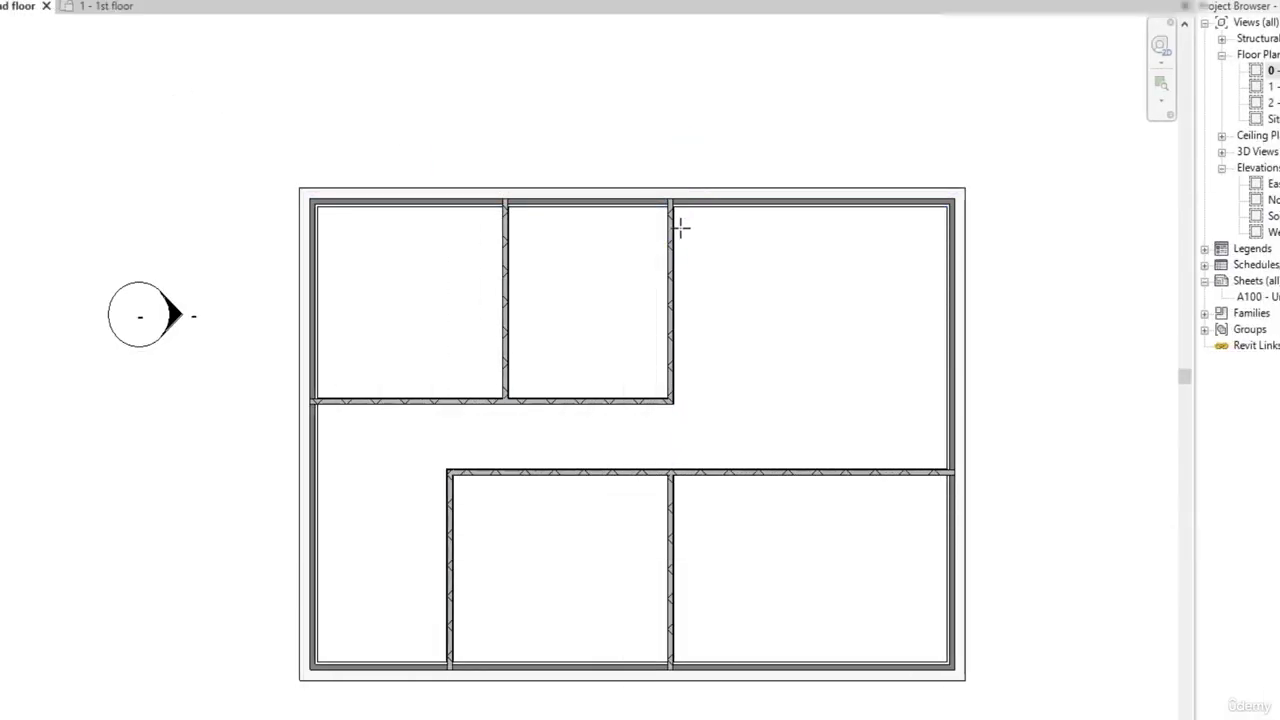
# Step: Draw a 2525 mm vertical wall from the upper exterior wall, 2175 mm right of the rightmost upper partition, and return it horizontally to that partition
pyautogui.scroll(3, 703, 223)
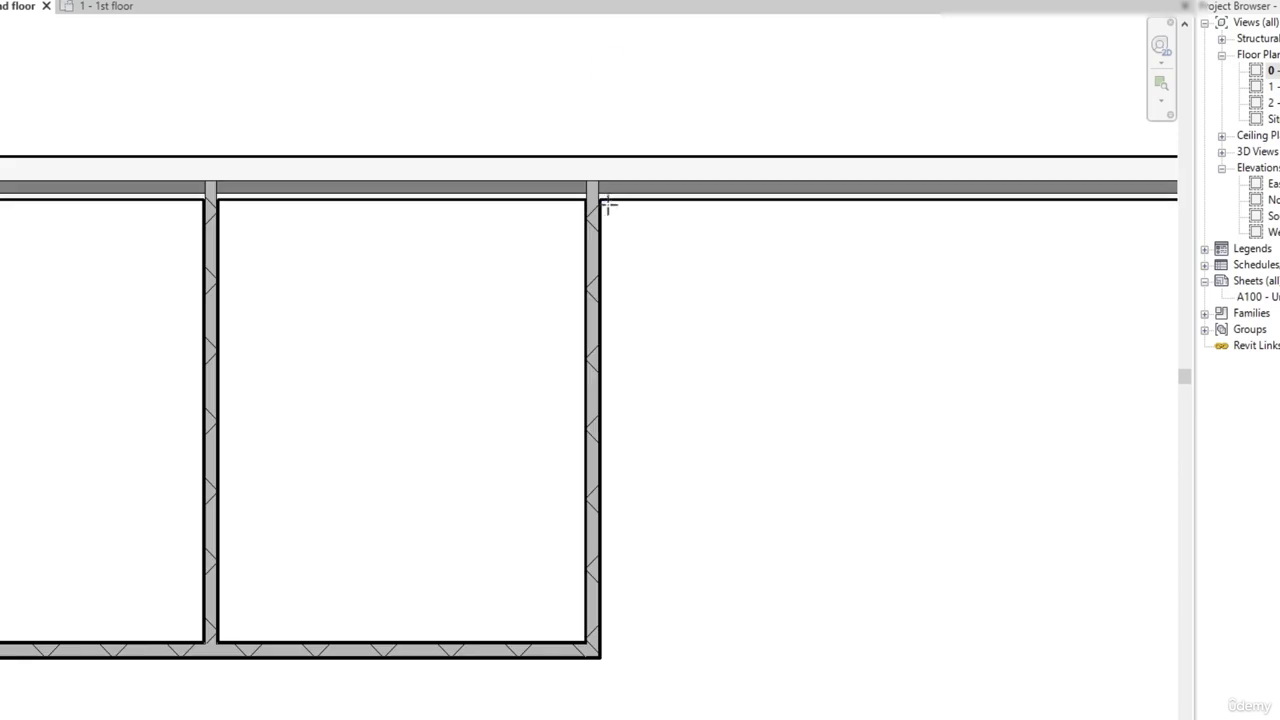
pyautogui.click(599, 199)
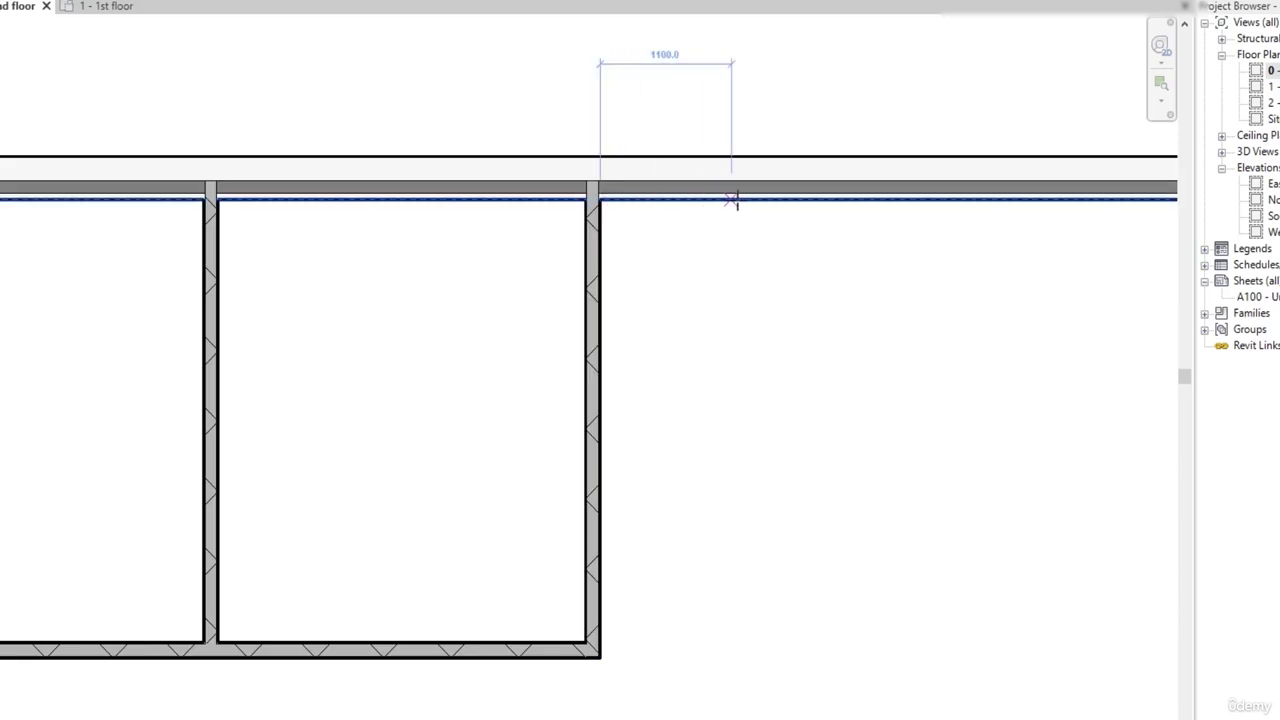
pyautogui.write('2175')
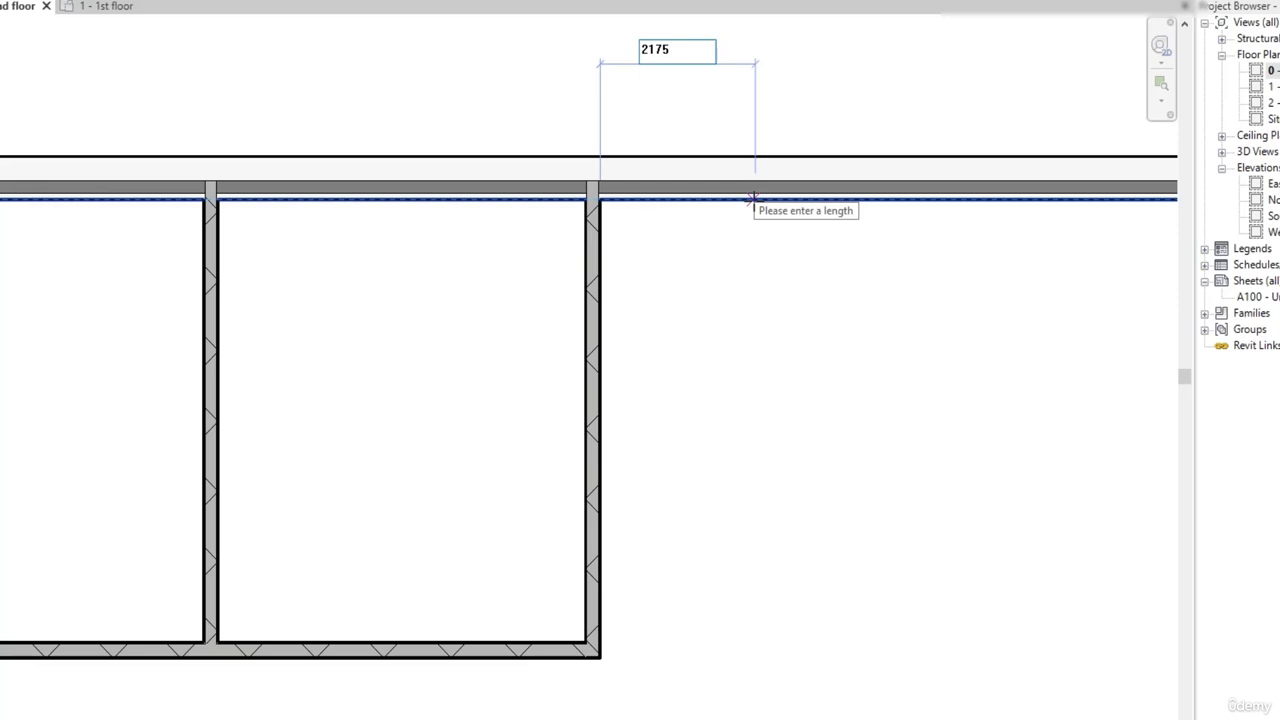
pyautogui.press('Return')
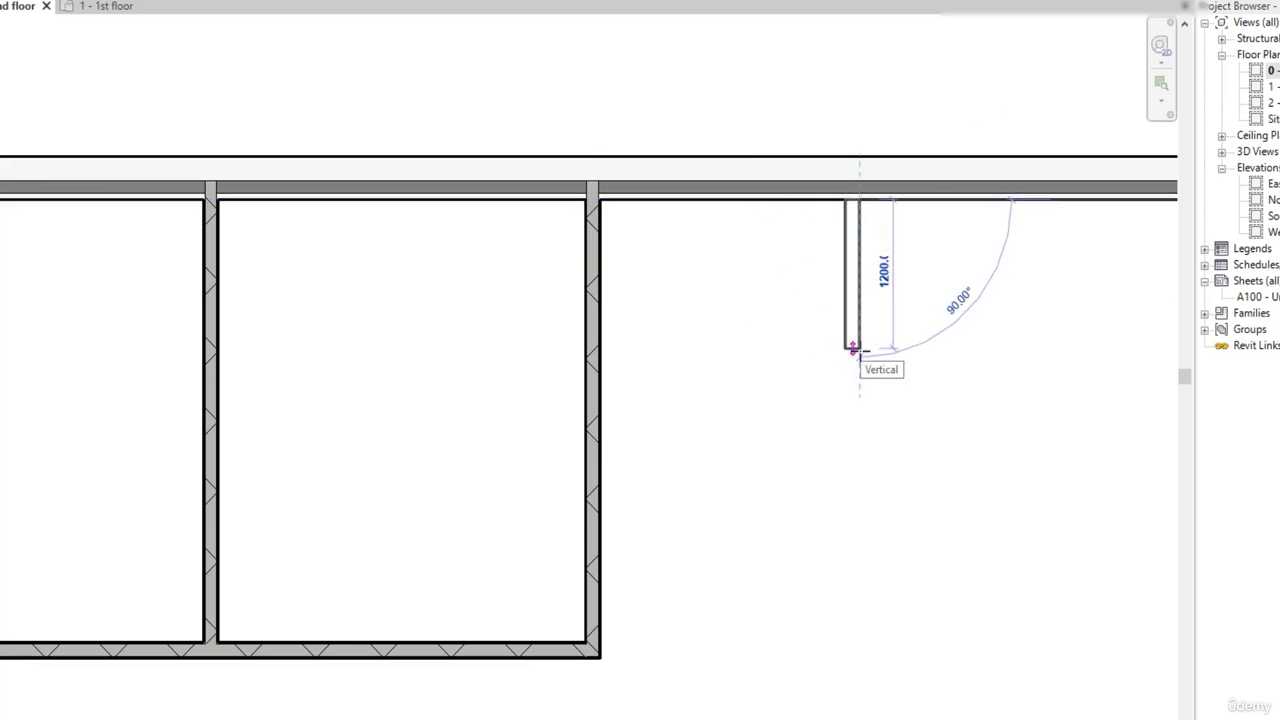
pyautogui.press('space')
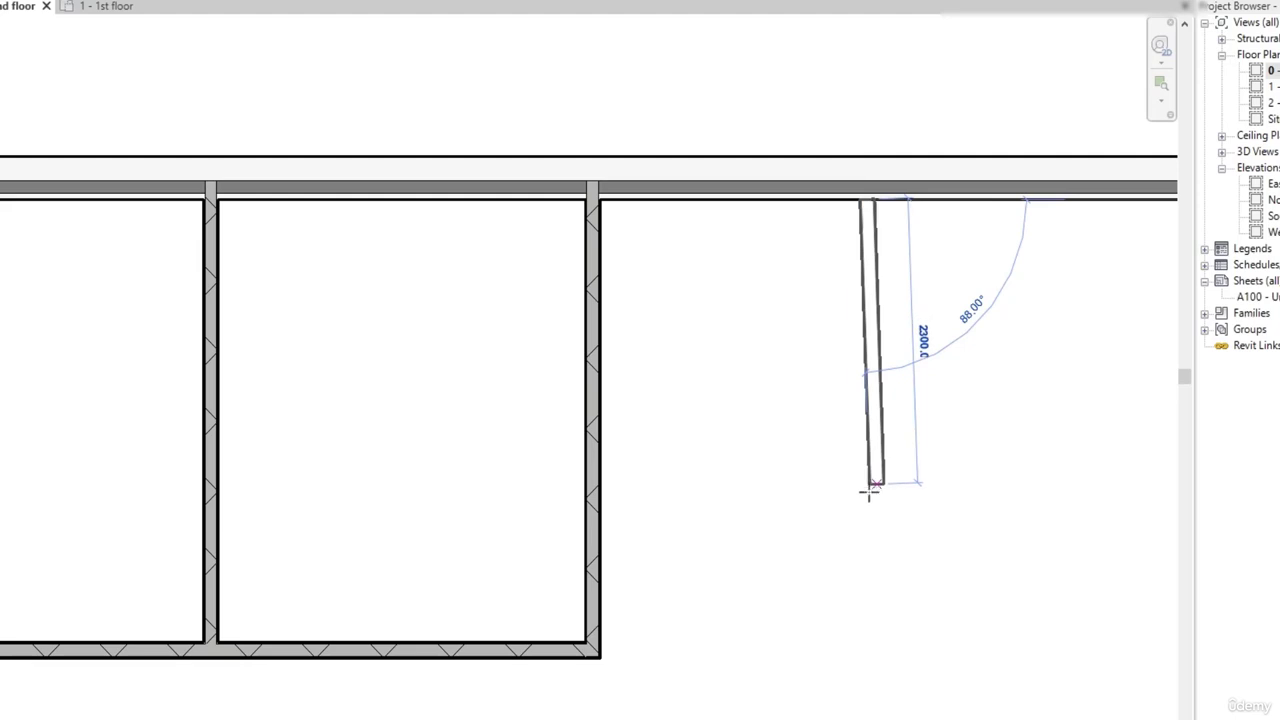
pyautogui.write('2525')
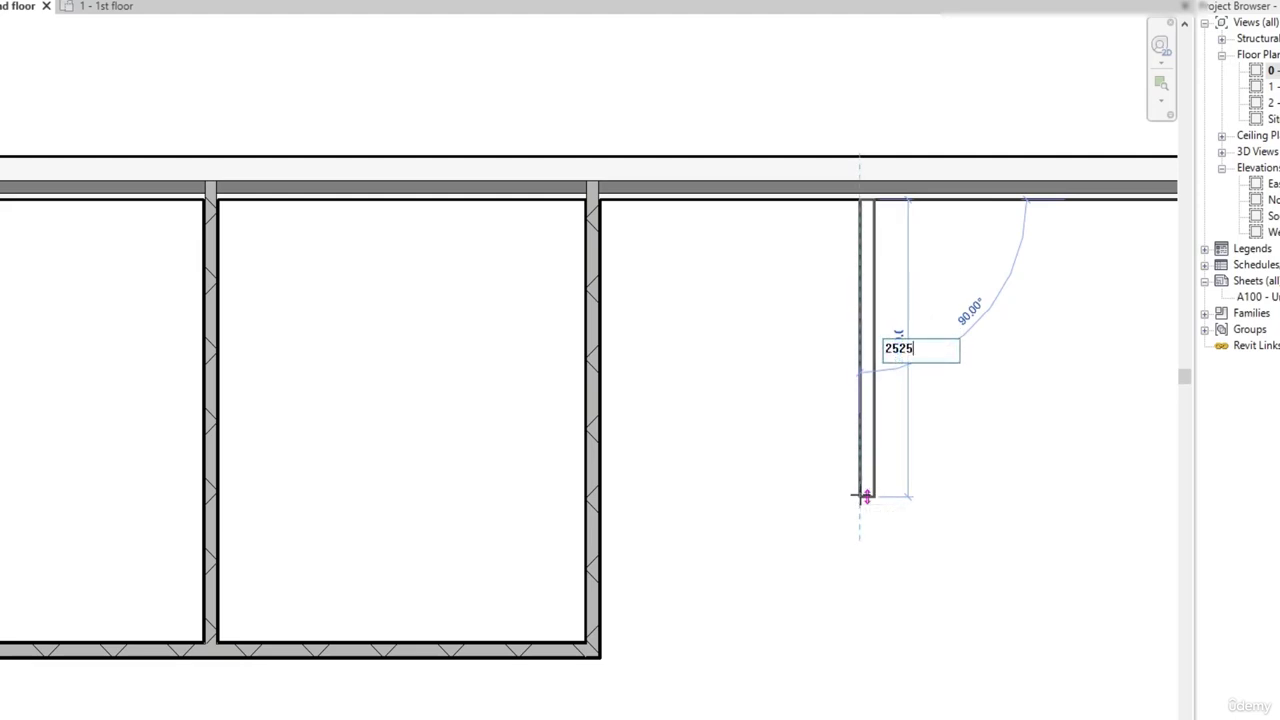
pyautogui.press('Return')
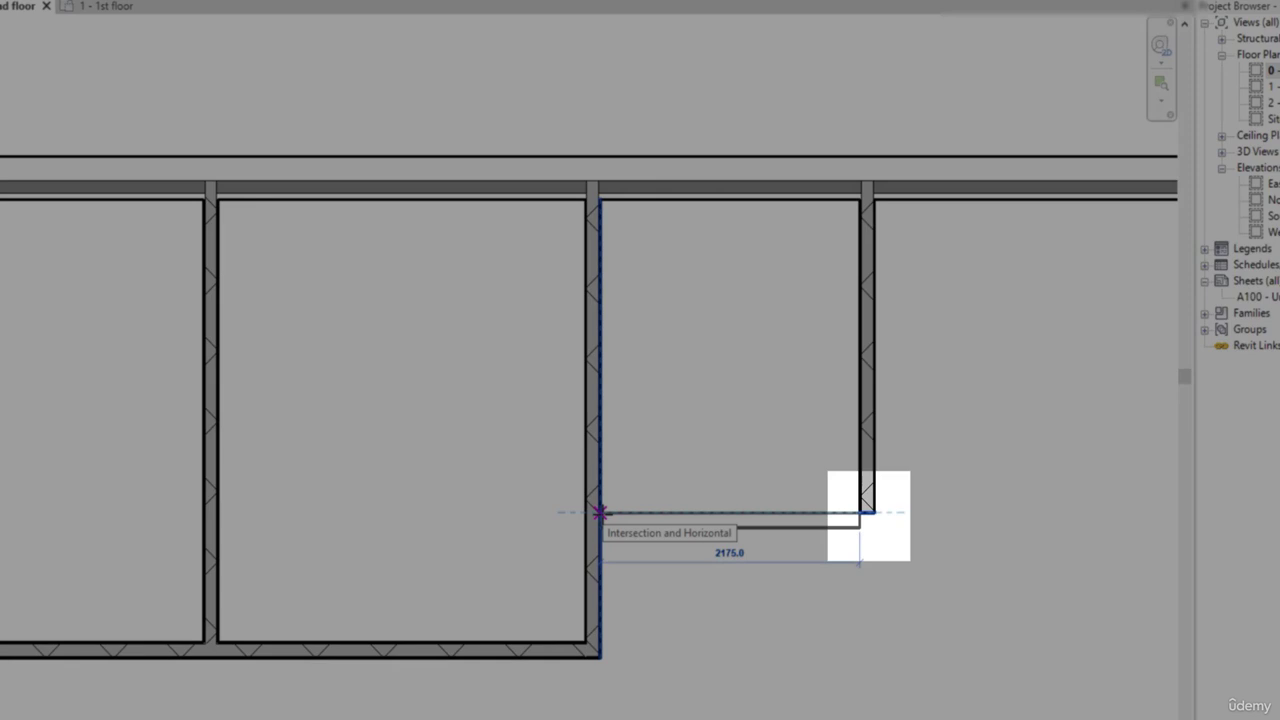
pyautogui.click(600, 512)
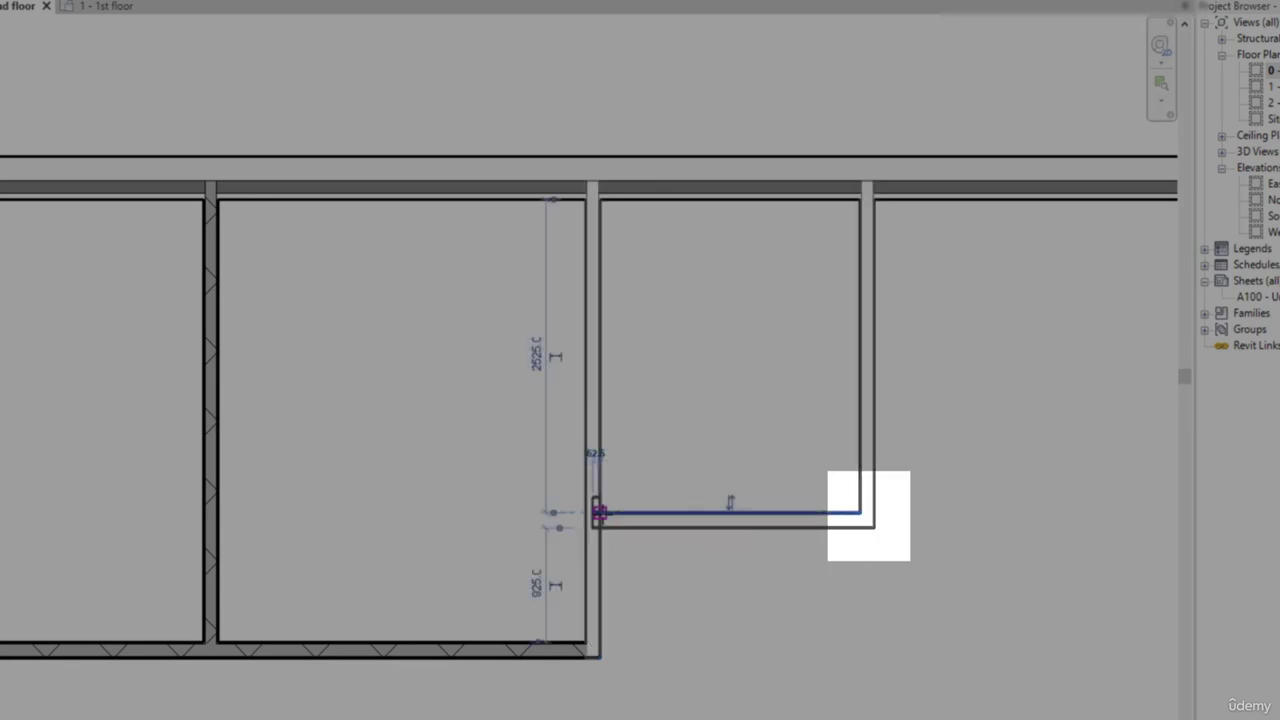
pyautogui.click(876, 519)
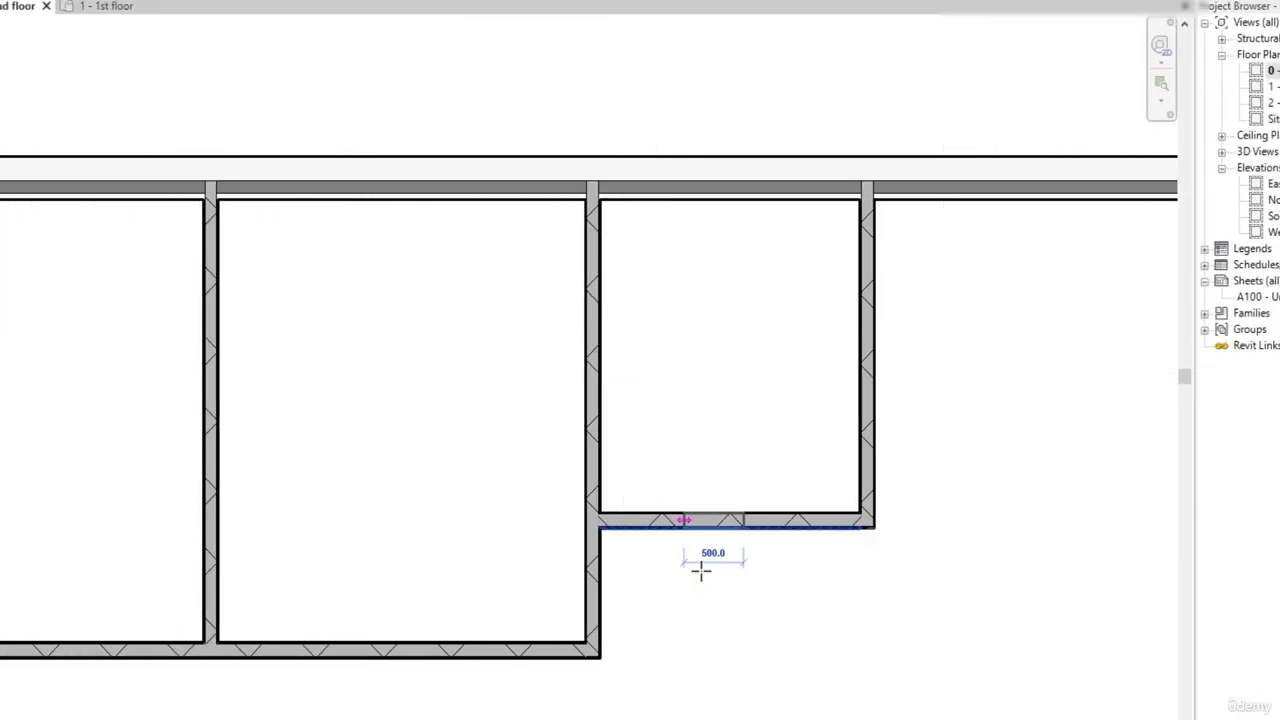
# Step: Draw a vertical wall from the small room's lower wall to the long horizontal internal wall, 1200 mm right of the adjacent partition's face
pyautogui.click(743, 527)
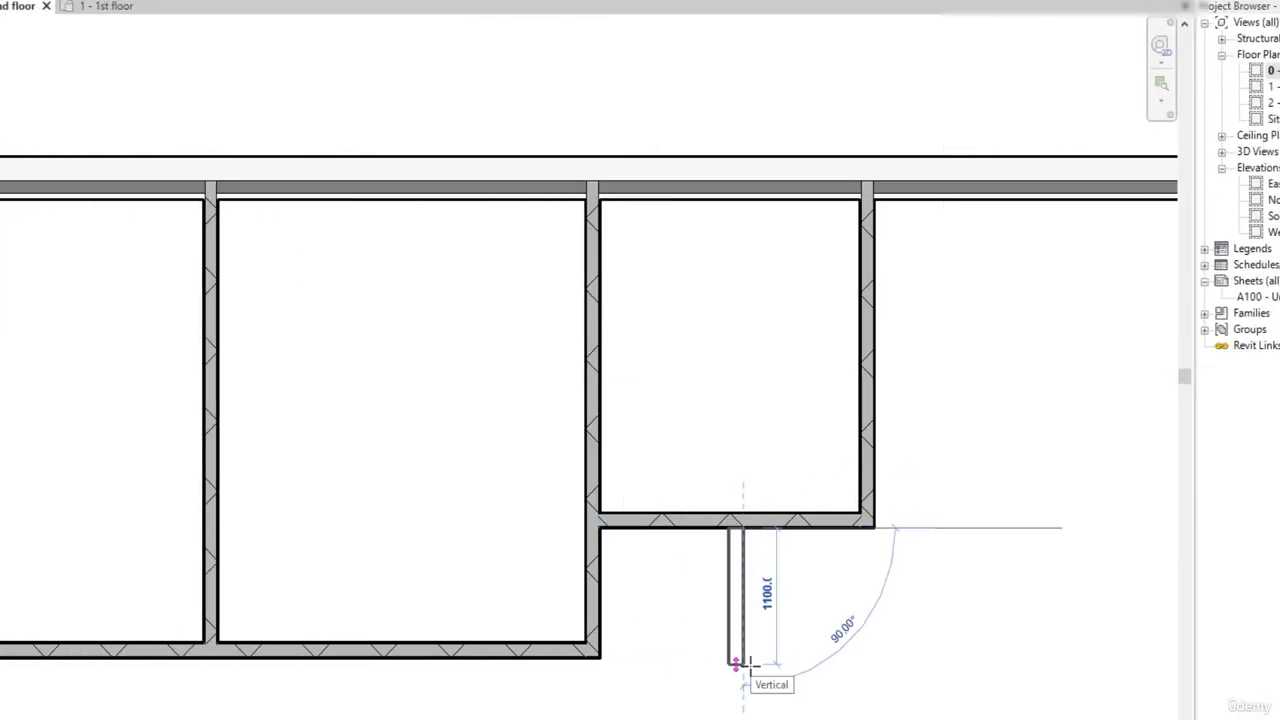
pyautogui.moveTo(737, 664); pyautogui.dragTo(740, 362, button='middle')
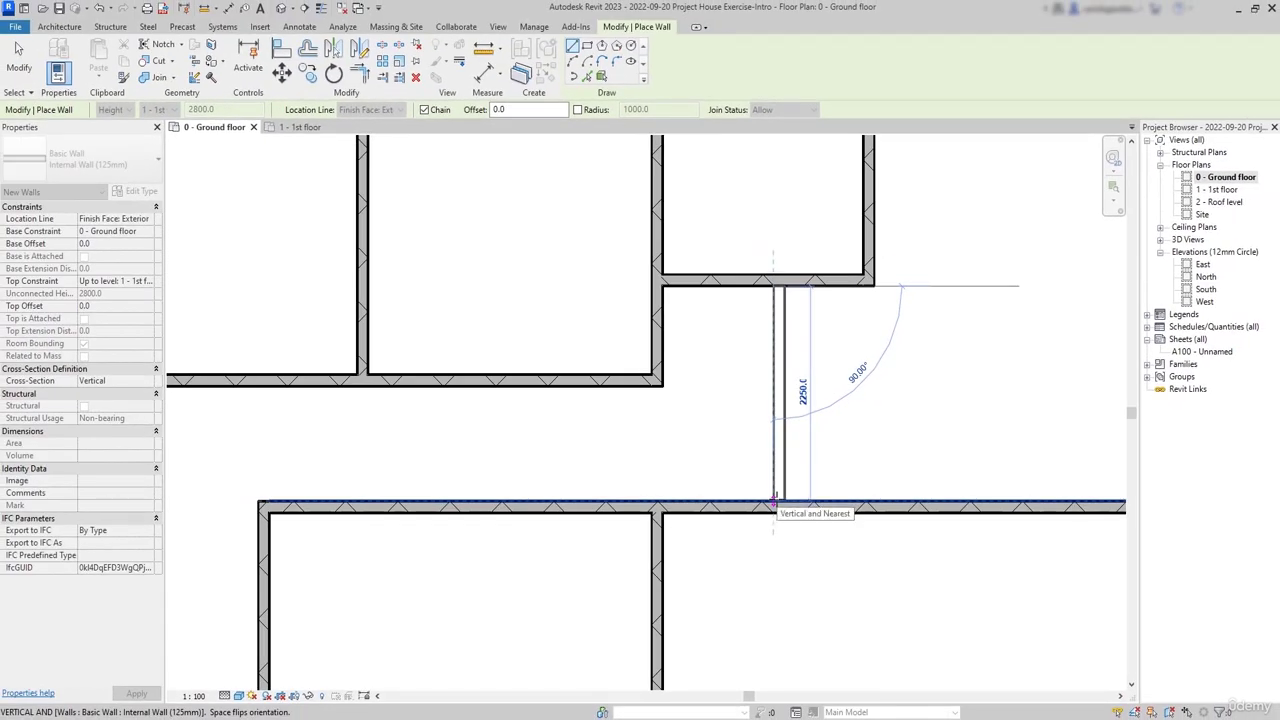
pyautogui.click(774, 499)
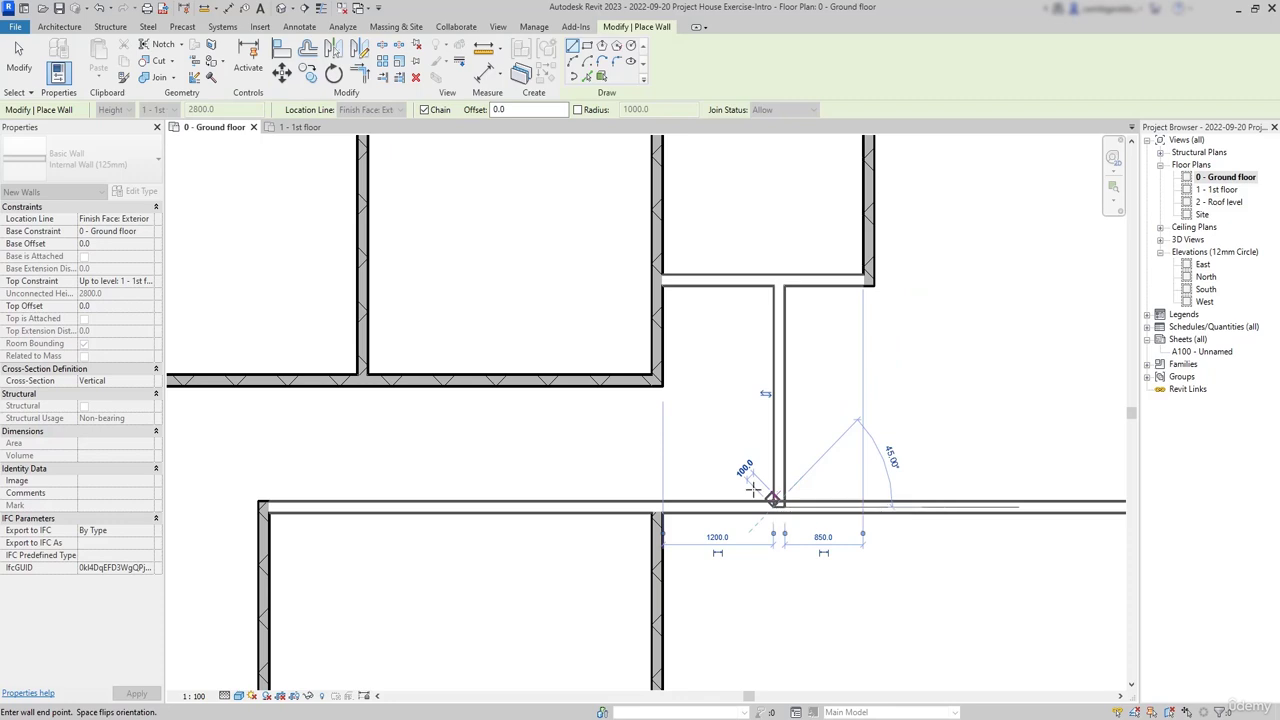
pyautogui.scroll(-3, 750, 485)
pyautogui.press('Escape')
pyautogui.scroll(3, 691, 468)
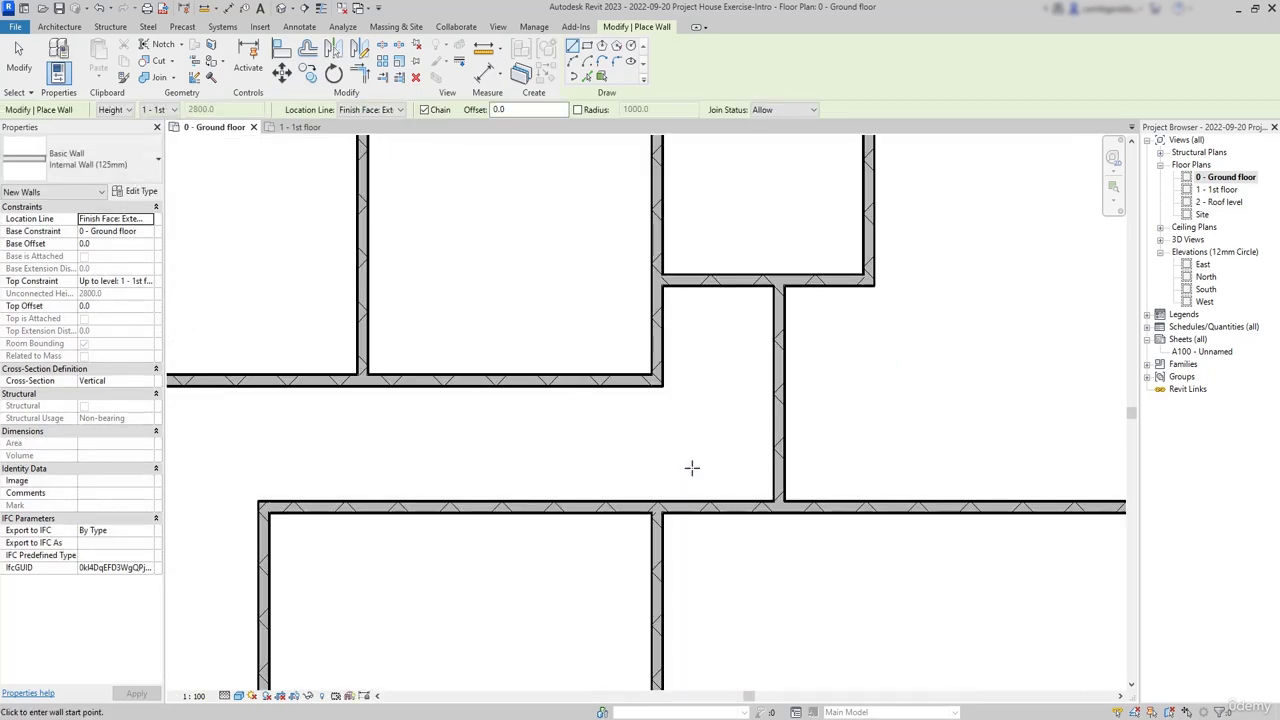
pyautogui.scroll(-4, 691, 468)
pyautogui.scroll(-1, 691, 468)
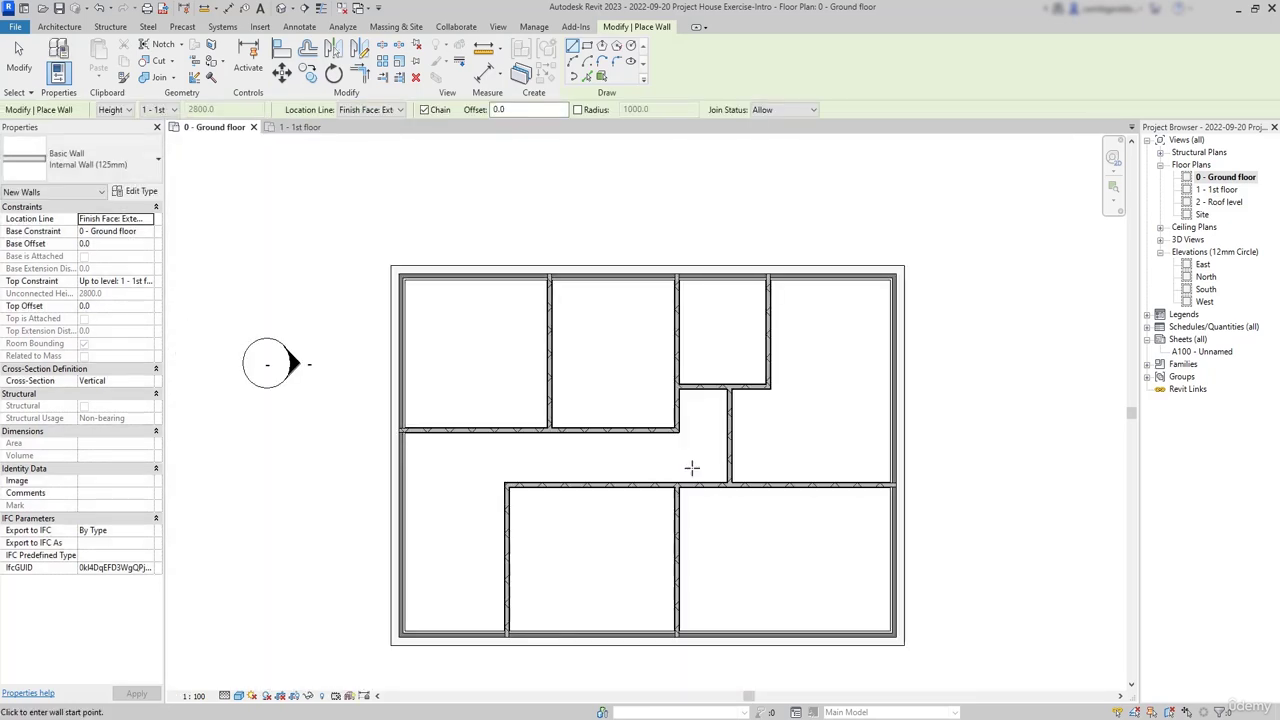
pyautogui.press('Escape')
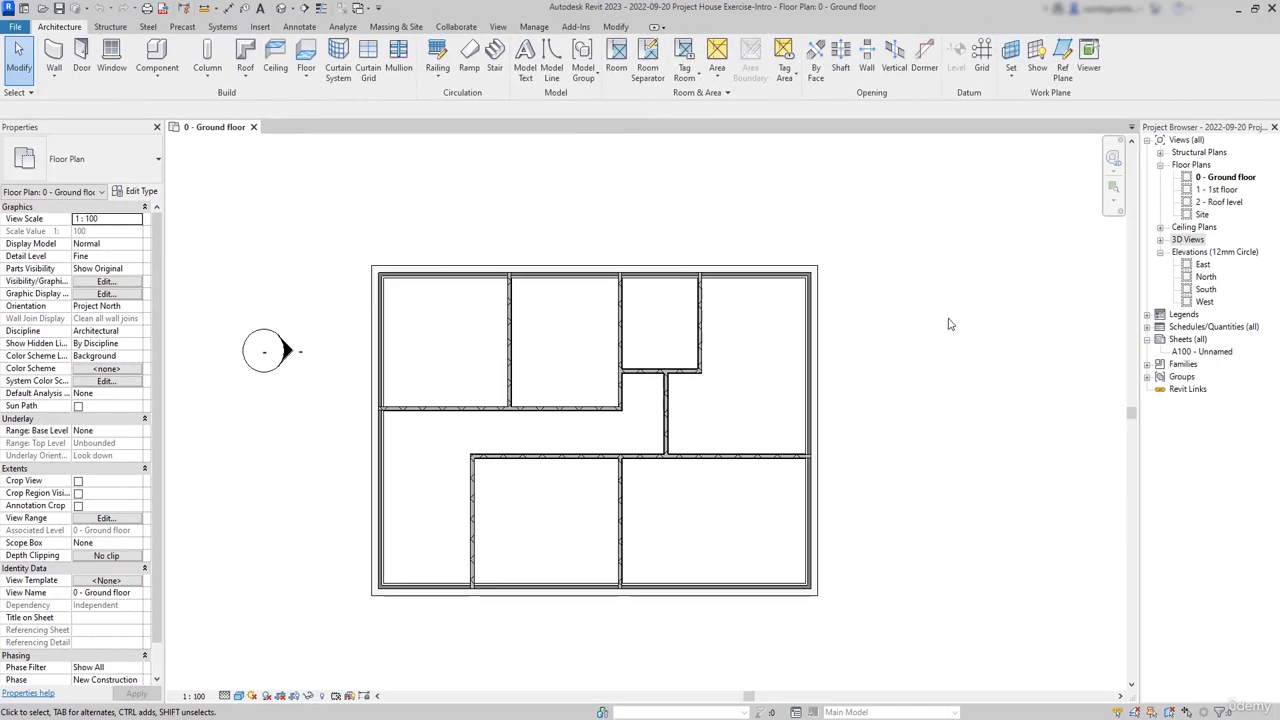
# Step: Open the default {3D} view and examine the internal wall layout from several angles
pyautogui.click(1161, 242)
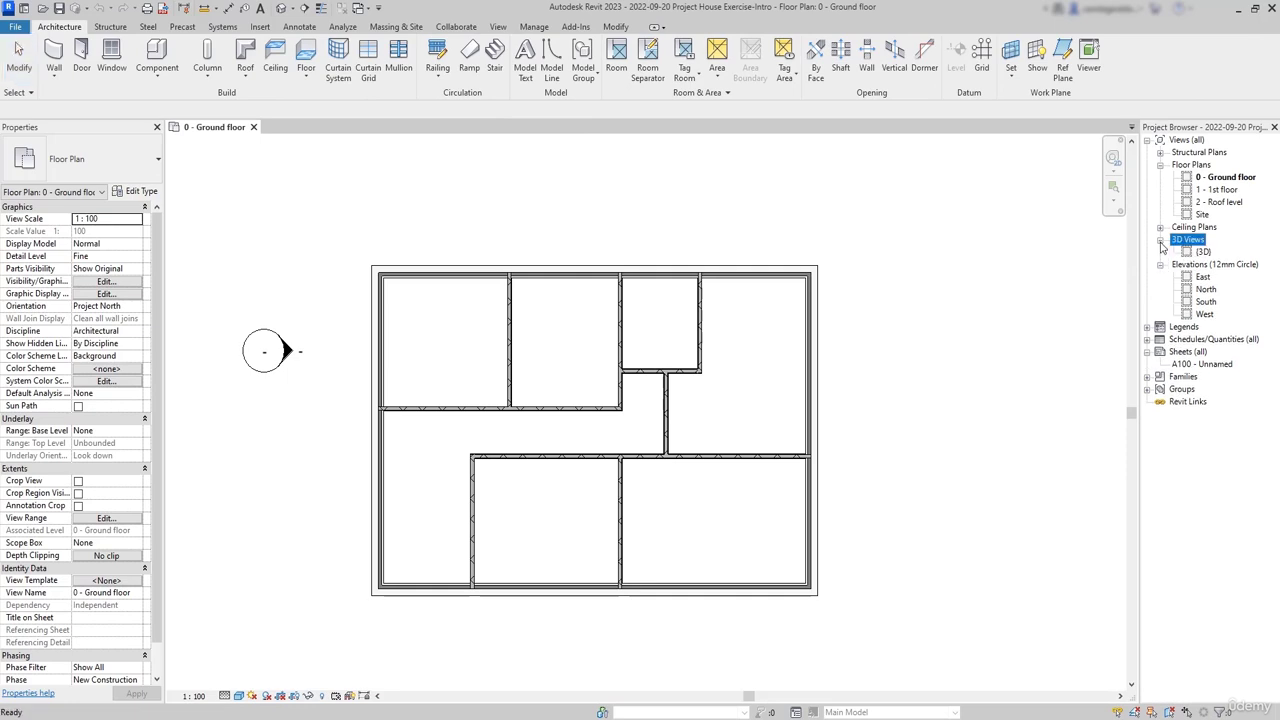
pyautogui.doubleClick(1203, 253)
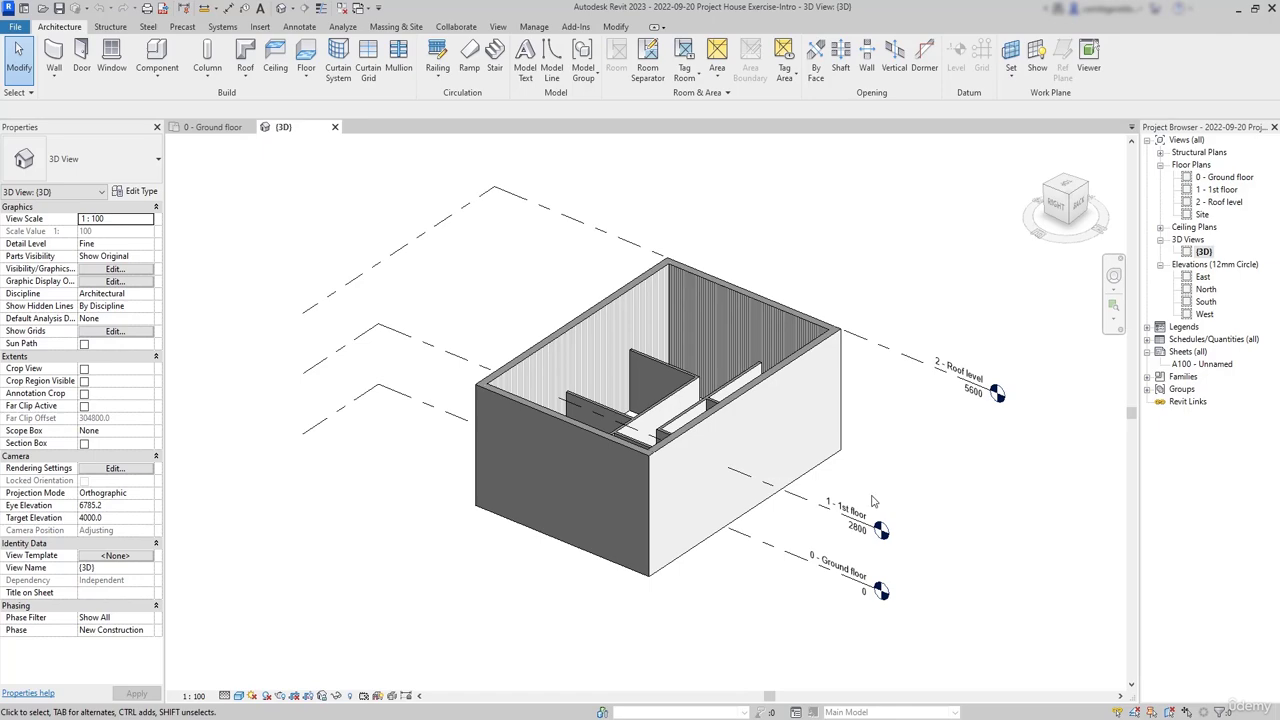
pyautogui.moveTo(762, 610); pyautogui.dragTo(780, 598, button='middle')
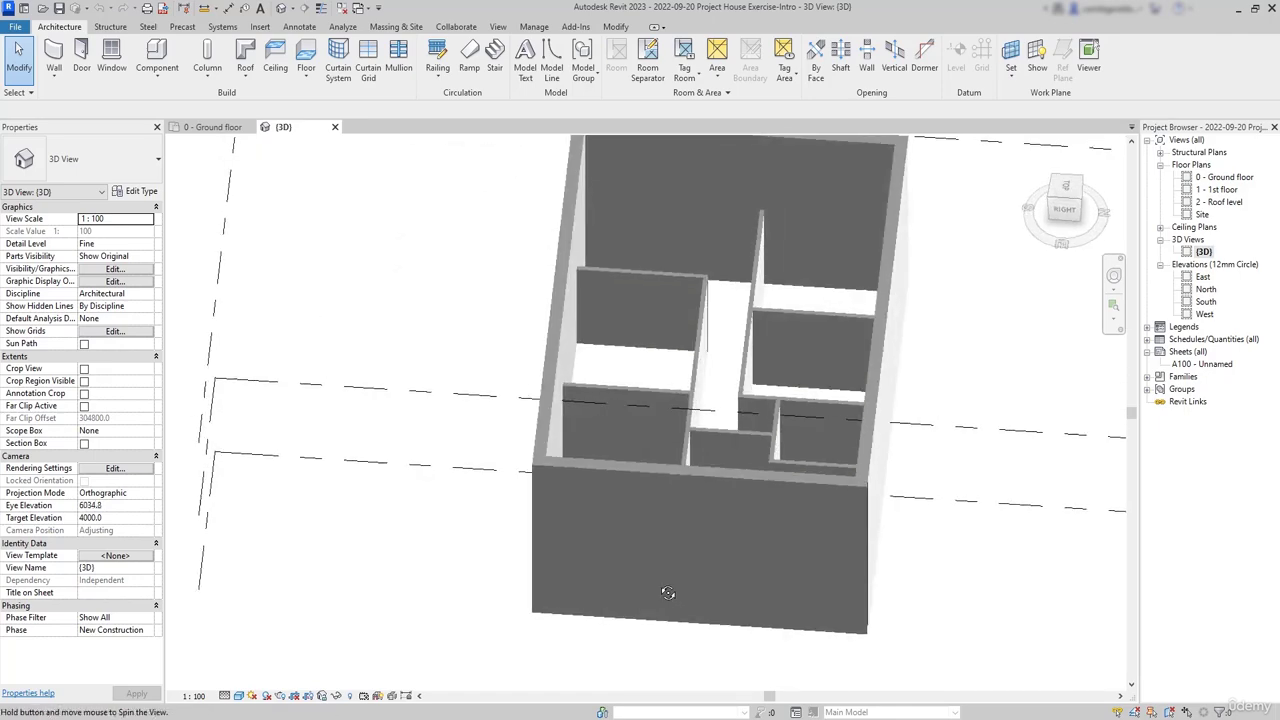
pyautogui.moveTo(580, 592)
pyautogui.keyDown('shift'); pyautogui.mouseDown(button='middle')
pyautogui.moveTo(583, 646)
pyautogui.moveTo(520, 630)
pyautogui.mouseUp(button='middle'); pyautogui.keyUp('shift')
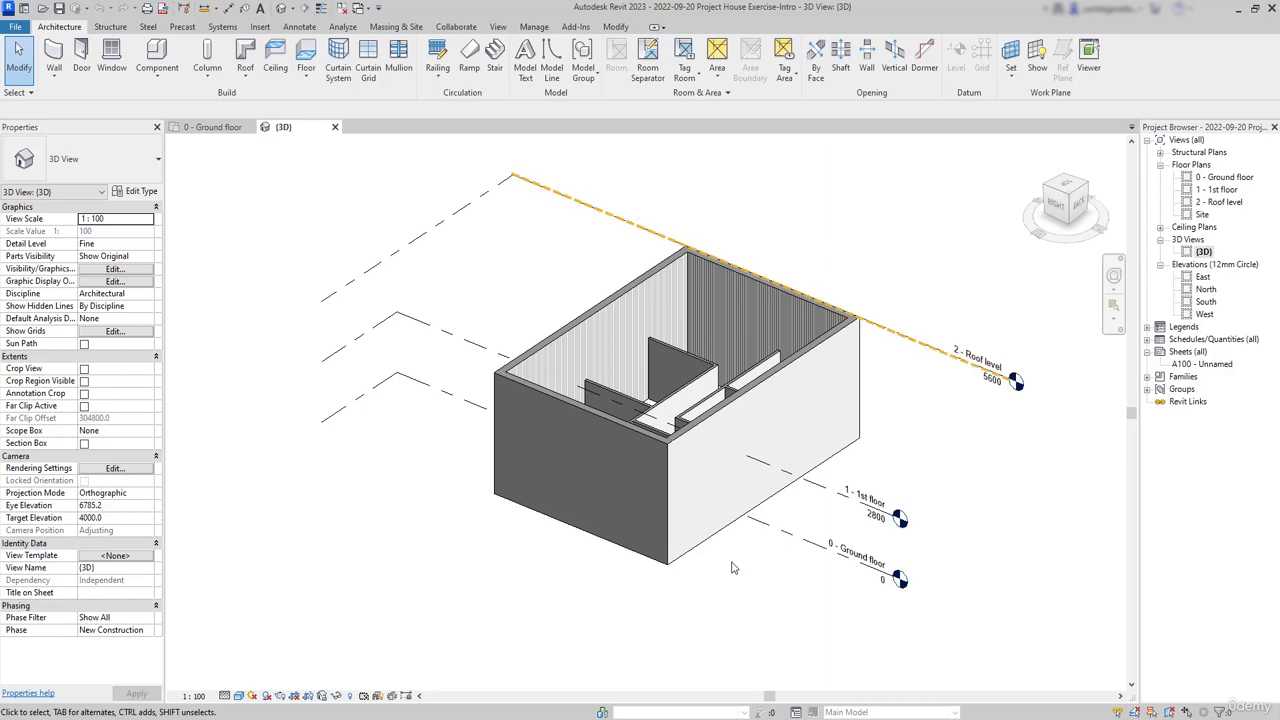
pyautogui.keyDown('shift'); pyautogui.moveTo(732, 568); pyautogui.dragTo(698, 510, button='middle'); pyautogui.keyUp('shift')
pyautogui.scroll(2, 607, 451)
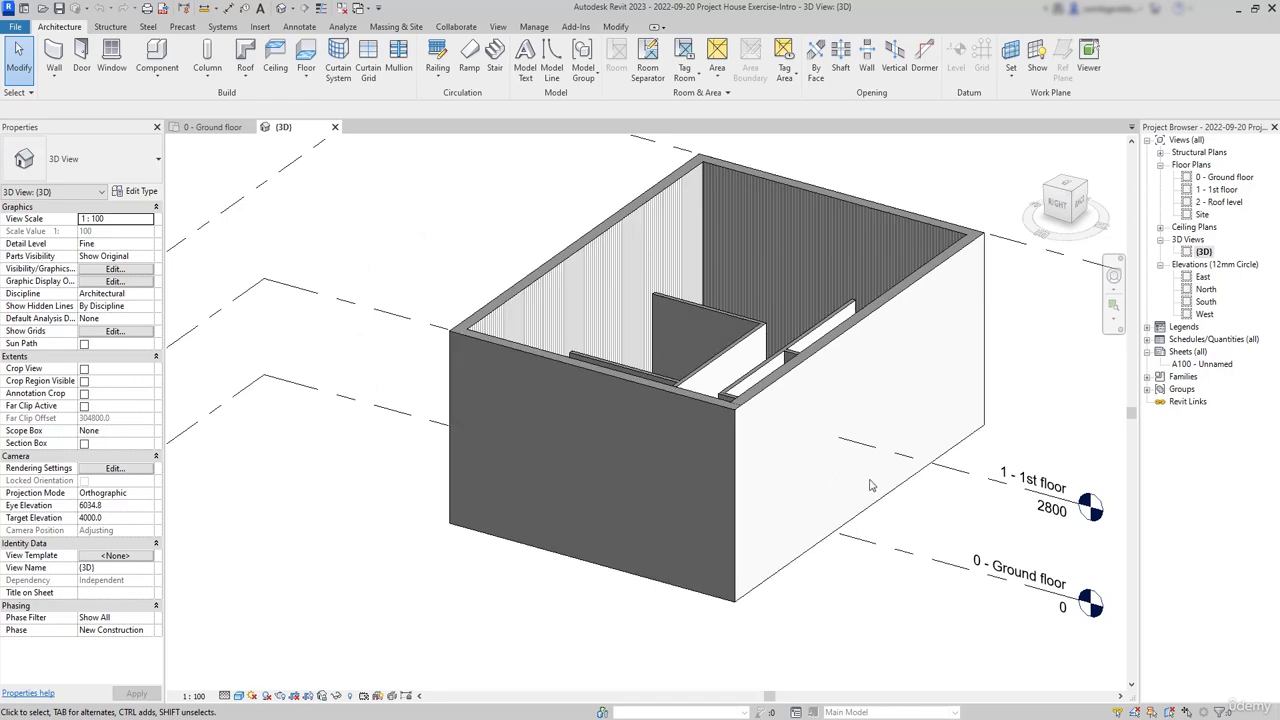